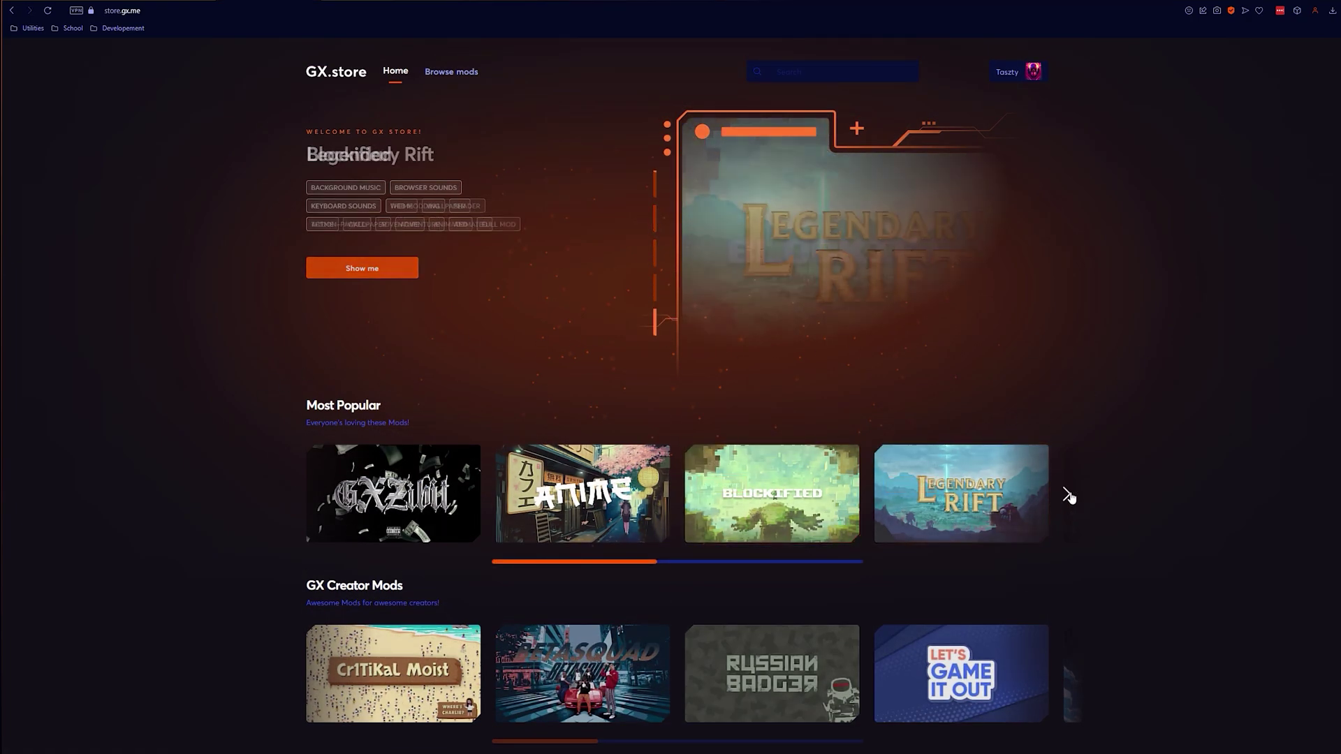
Step: Page through the Most Popular, GX Creator, Shader and Sound Mods carousels on the GX.store home page
{"action": "left_click", "coordinate": [1068, 495]}
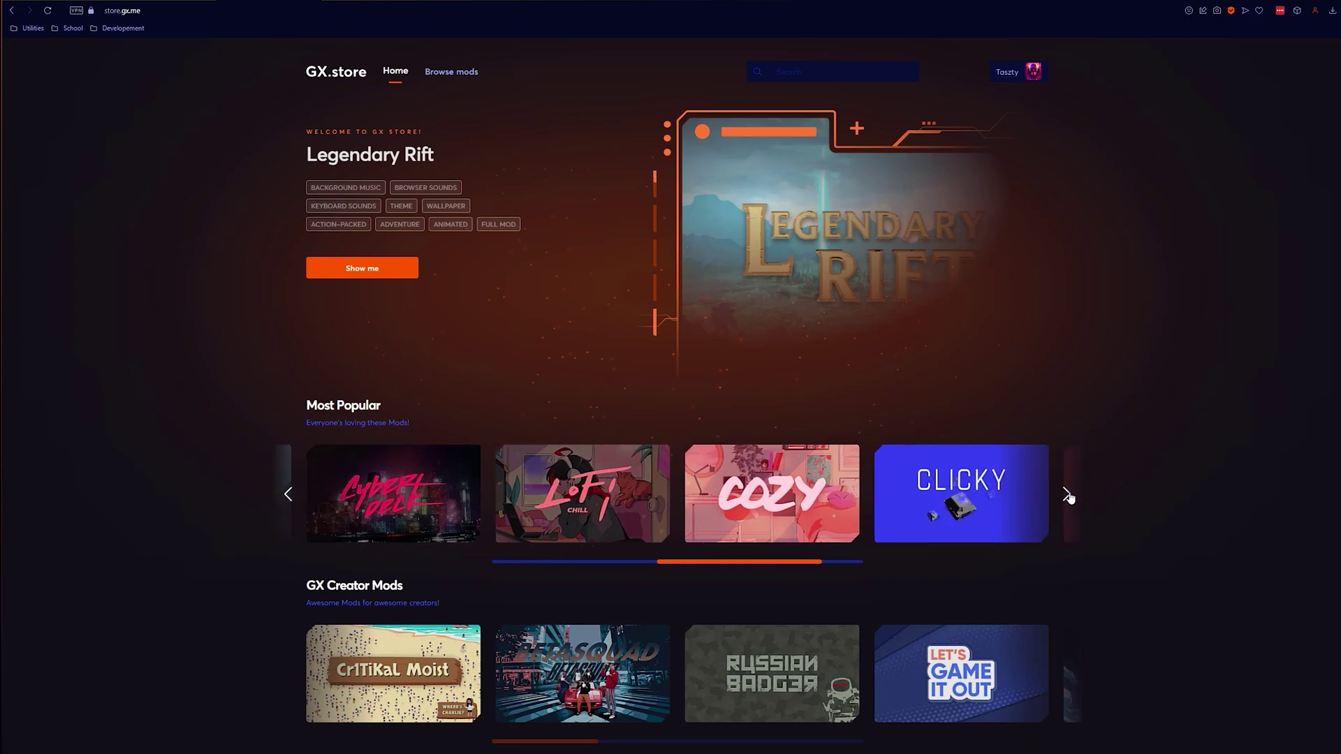
{"action": "left_click", "coordinate": [1069, 494]}
{"action": "scroll", "coordinate": [1080, 497], "scroll_direction": "down", "scroll_amount": 2}
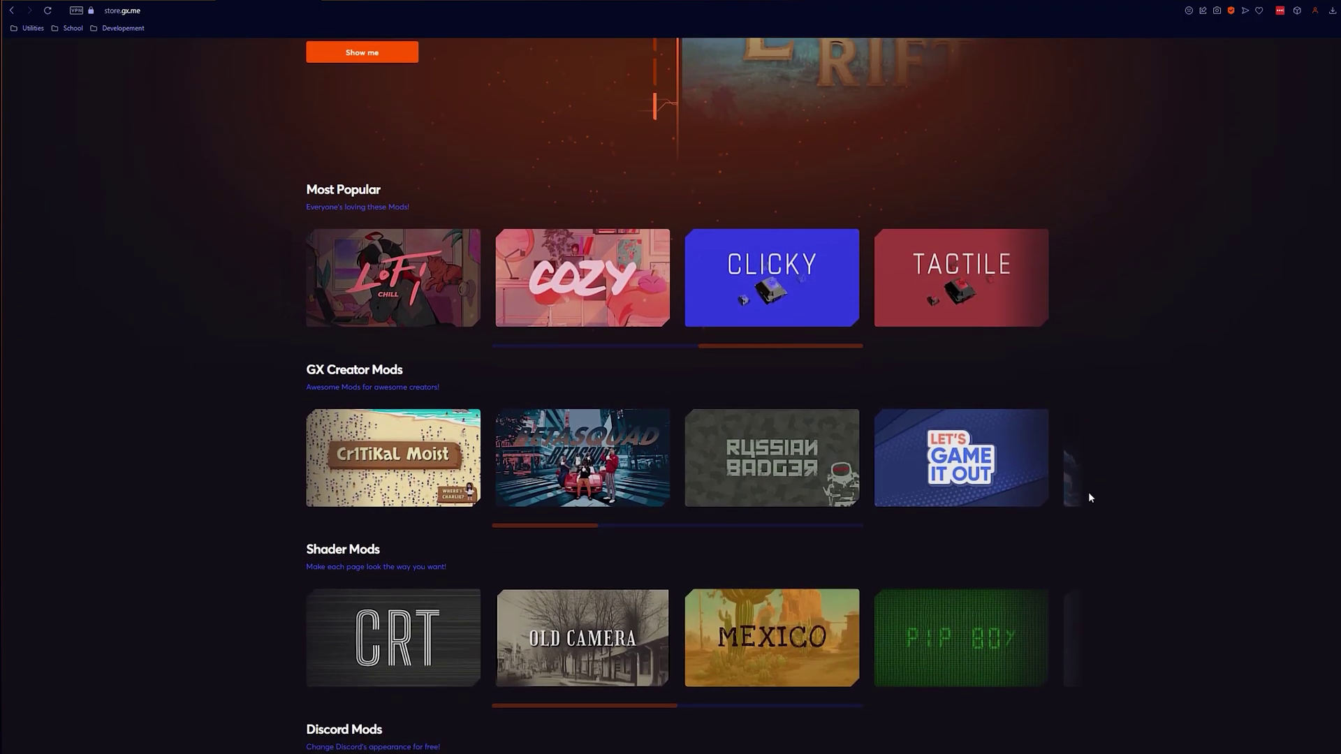
{"action": "left_click", "coordinate": [1067, 461]}
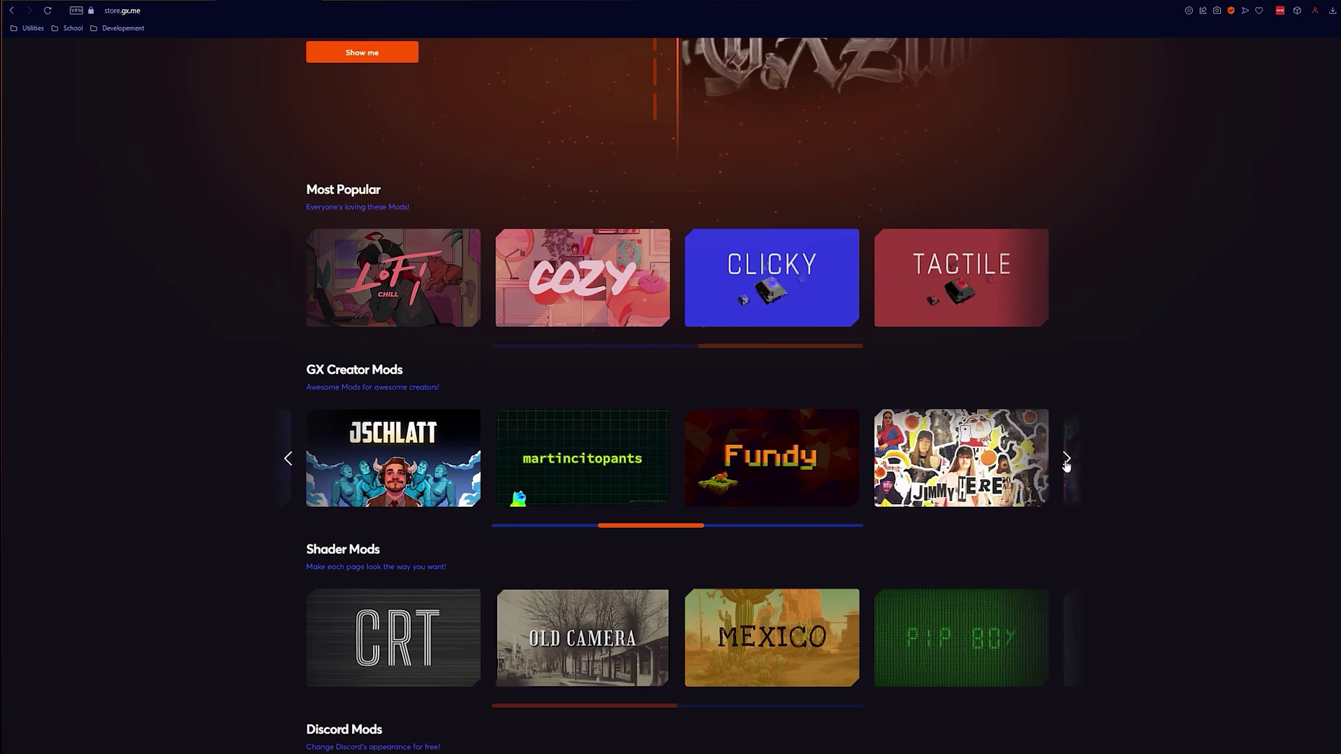
{"action": "left_click", "coordinate": [1067, 461]}
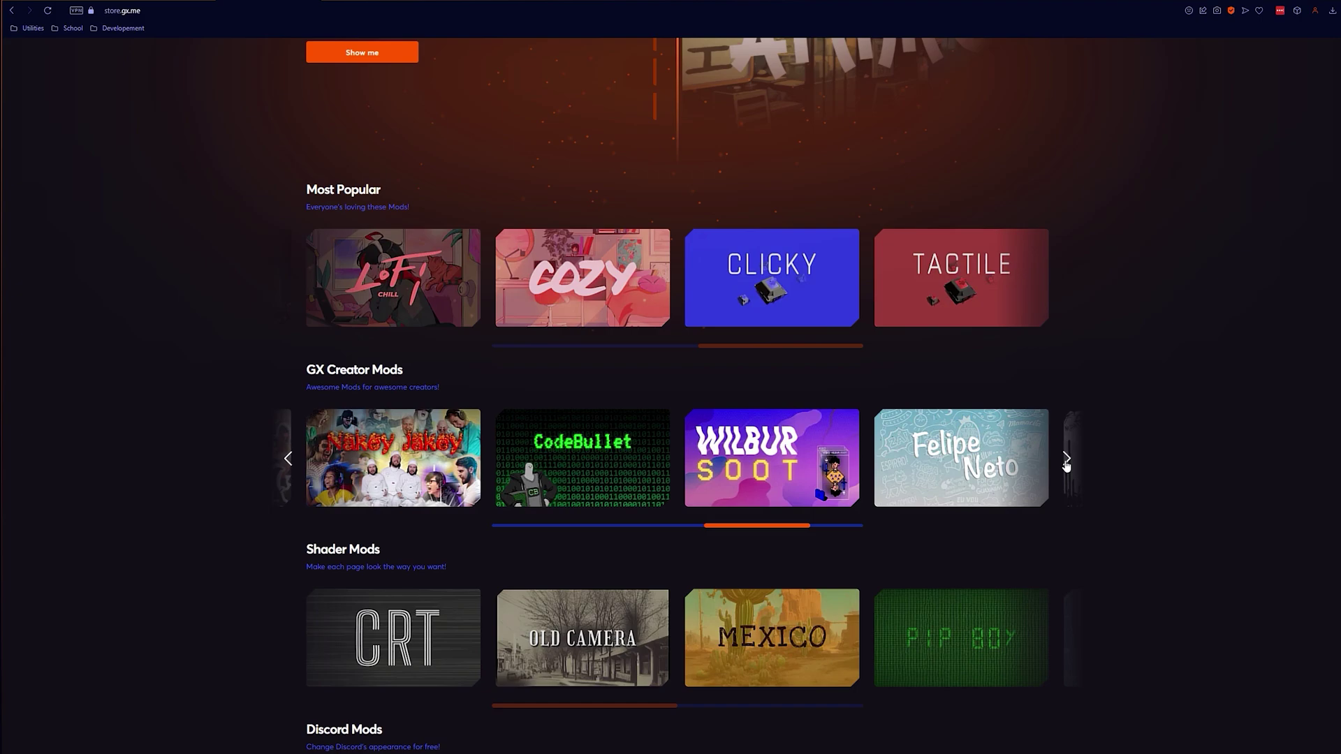
{"action": "left_click", "coordinate": [1067, 461]}
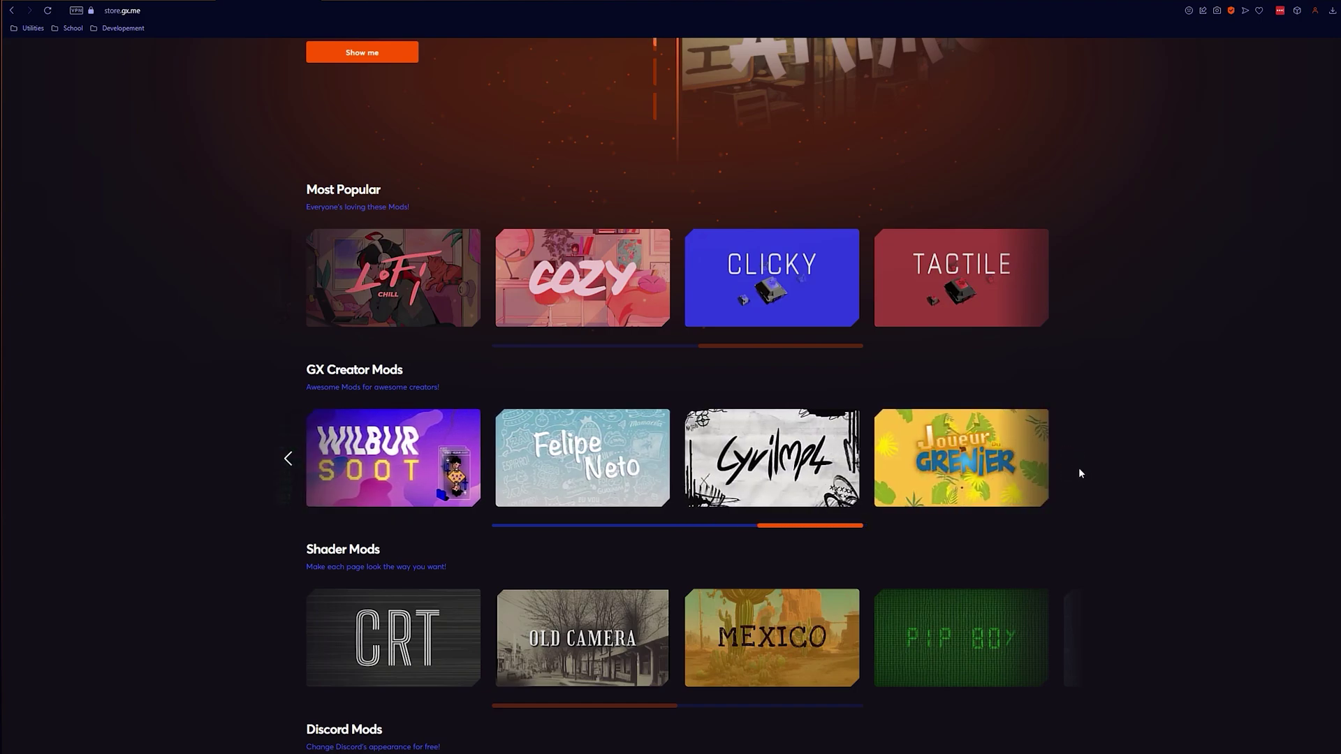
{"action": "scroll", "coordinate": [1122, 494], "scroll_direction": "down", "scroll_amount": 1}
{"action": "scroll", "coordinate": [1122, 494], "scroll_direction": "down", "scroll_amount": 2}
{"action": "left_click", "coordinate": [1066, 424]}
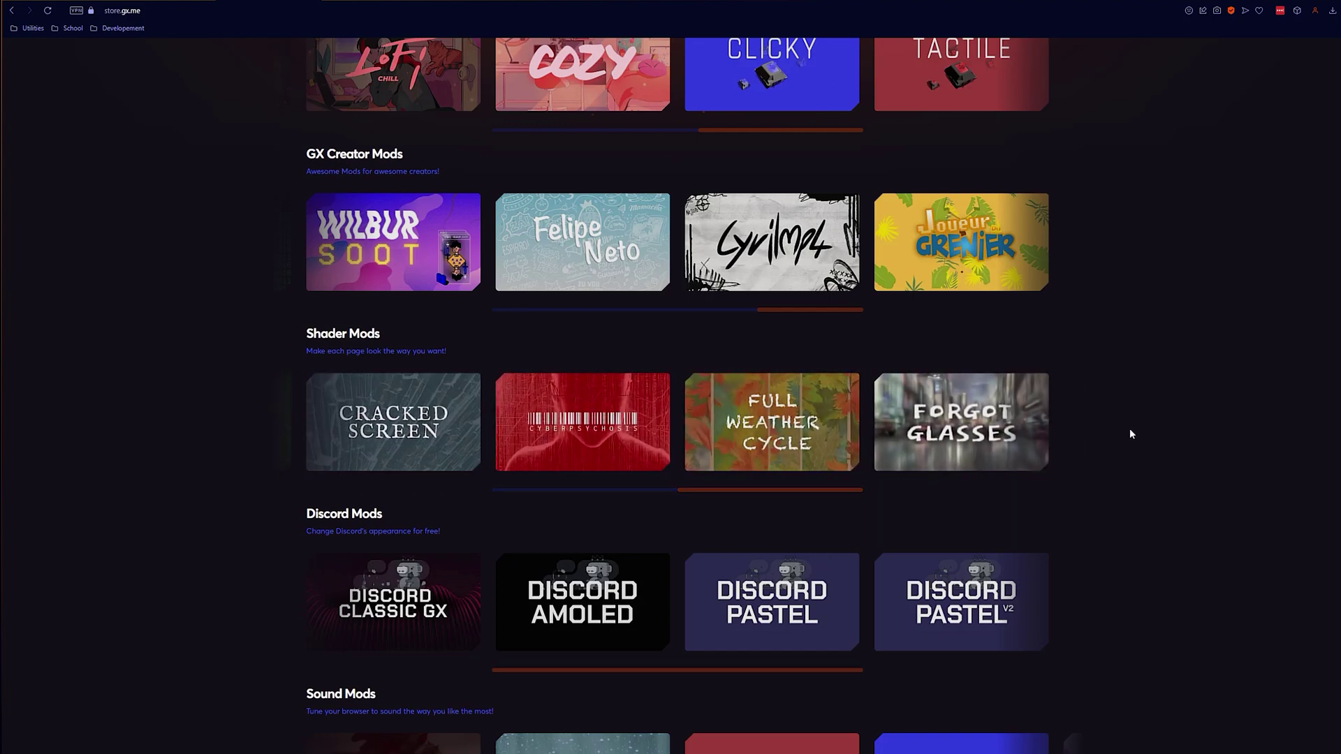
{"action": "scroll", "coordinate": [1131, 433], "scroll_direction": "down", "scroll_amount": 2}
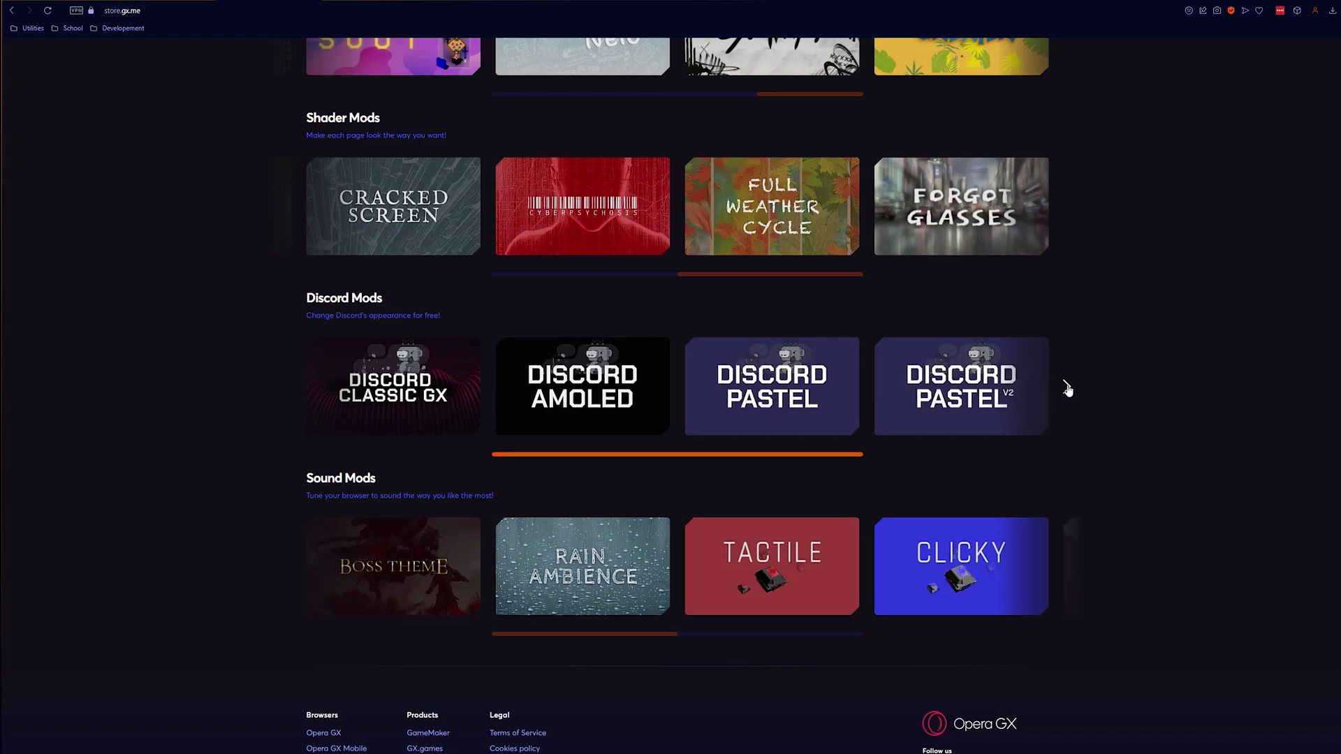
{"action": "scroll", "coordinate": [1142, 428], "scroll_direction": "down", "scroll_amount": 1}
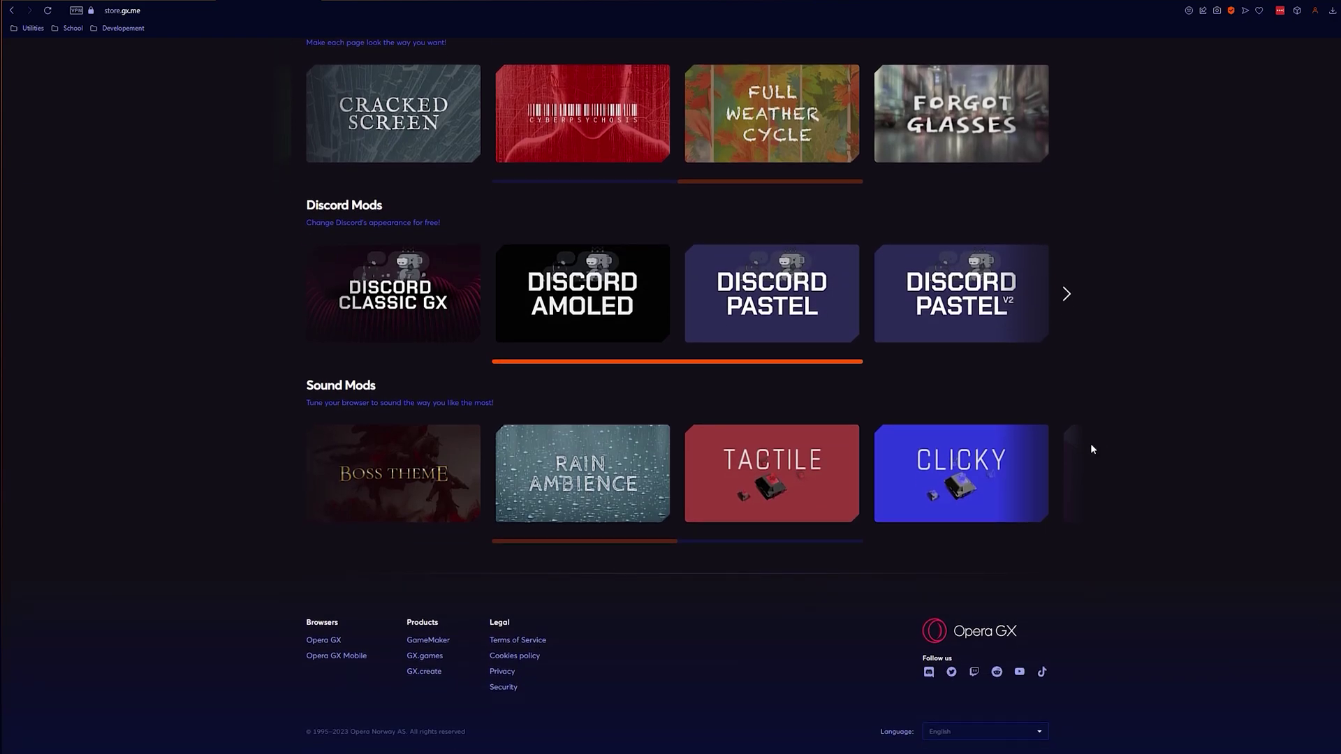
{"action": "left_click", "coordinate": [1068, 476]}
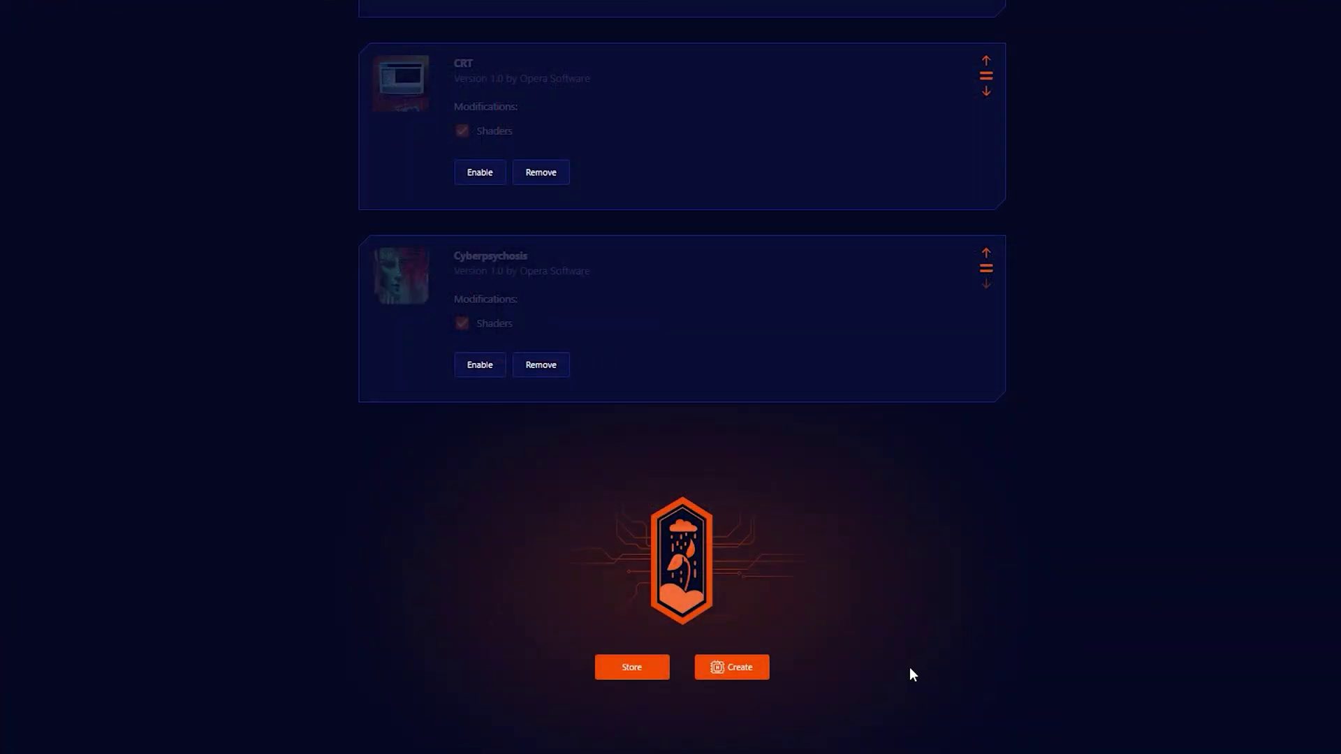
Step: Open the opera-gaming/gxmods repository README on creating mods
{"action": "left_click", "coordinate": [730, 668]}
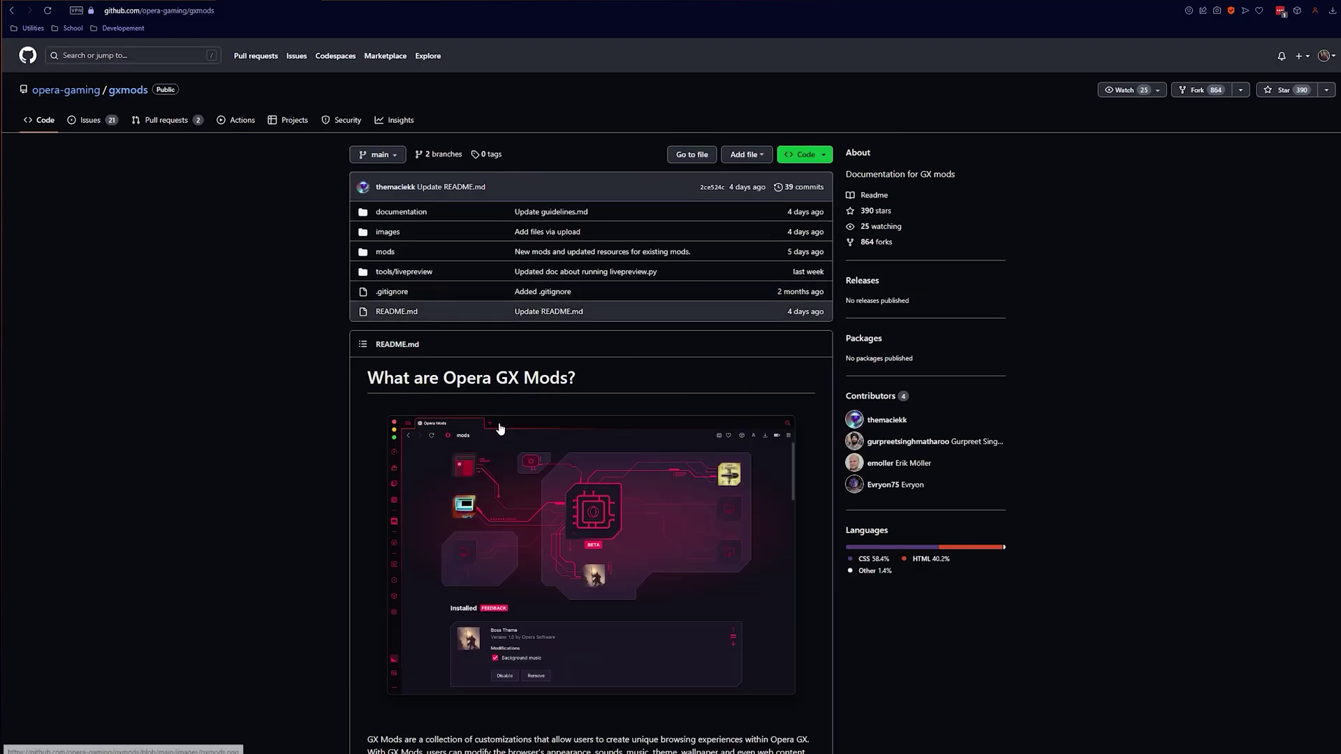
{"action": "scroll", "coordinate": [821, 428], "scroll_direction": "down", "scroll_amount": 3}
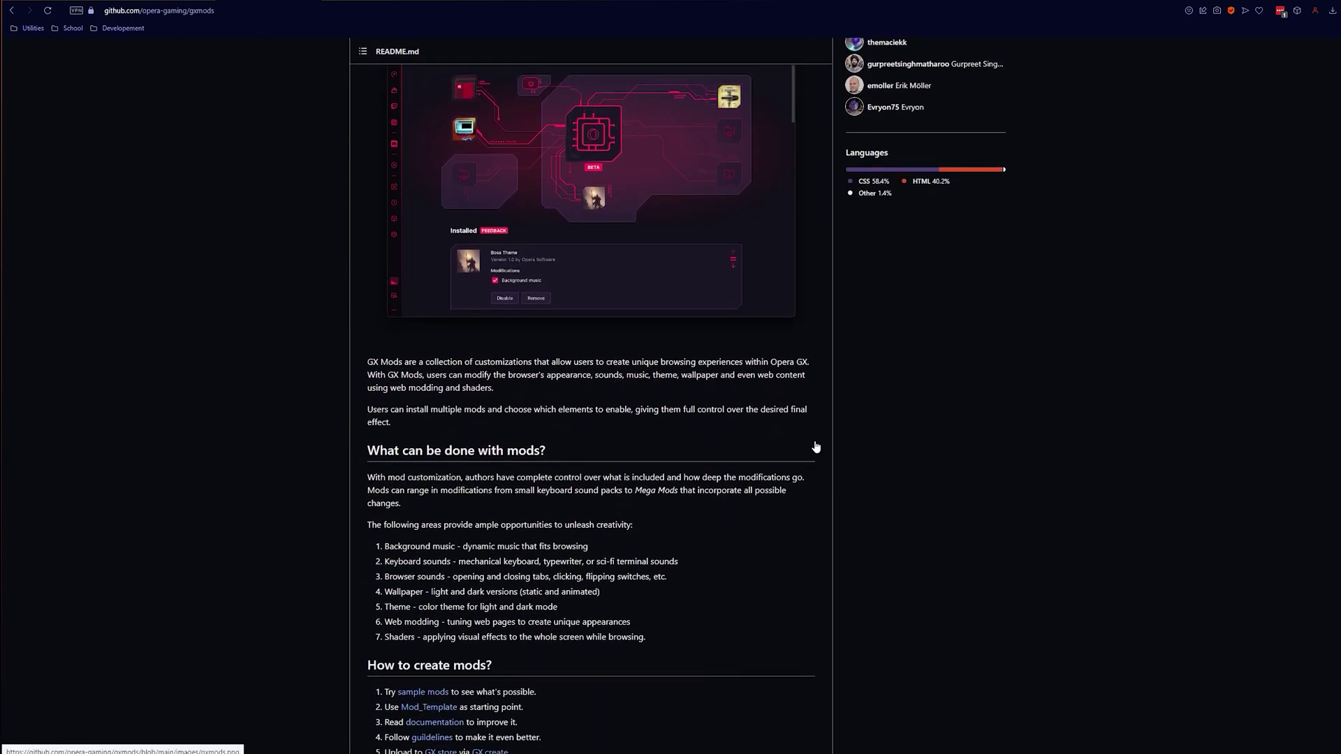
{"action": "scroll", "coordinate": [815, 447], "scroll_direction": "down", "scroll_amount": 2}
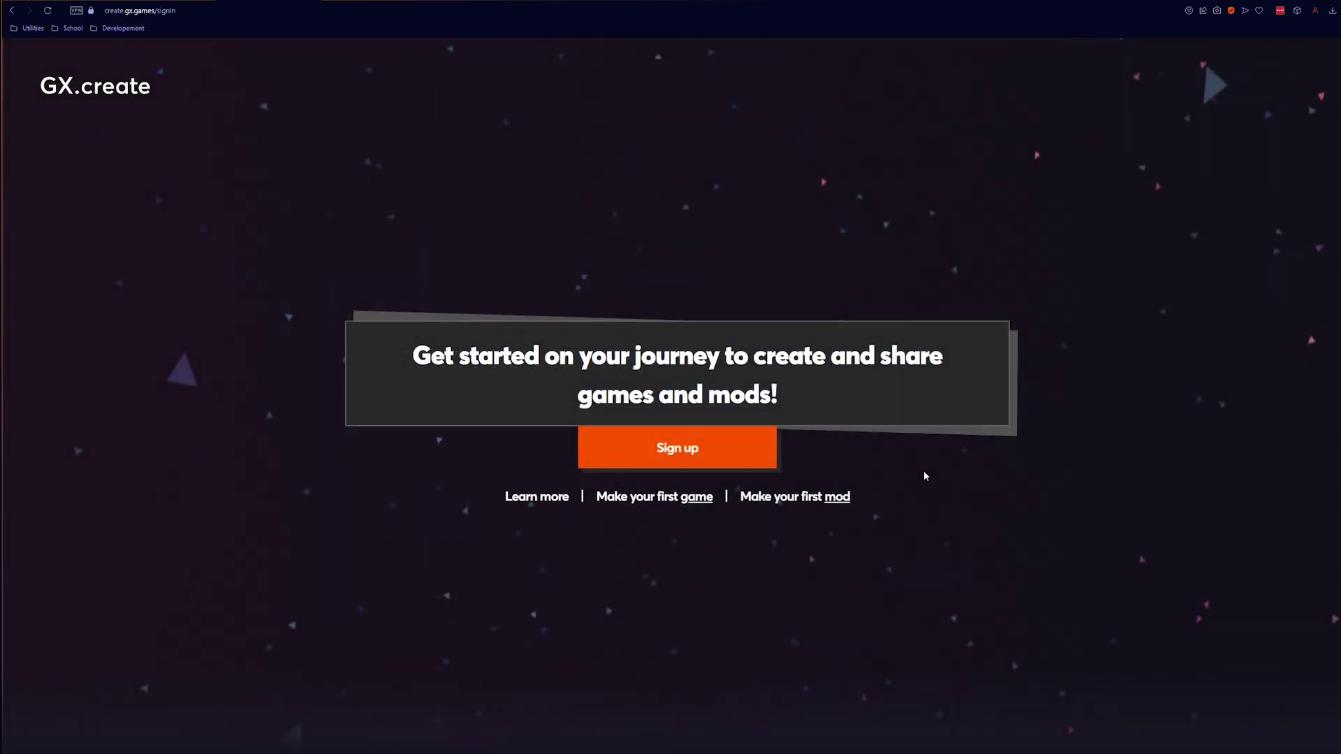
Step: Sign in and upload AMrJamzMod_1.2.zip as a new mod under the Mr Jamz Modz studio
{"action": "left_click", "coordinate": [734, 459]}
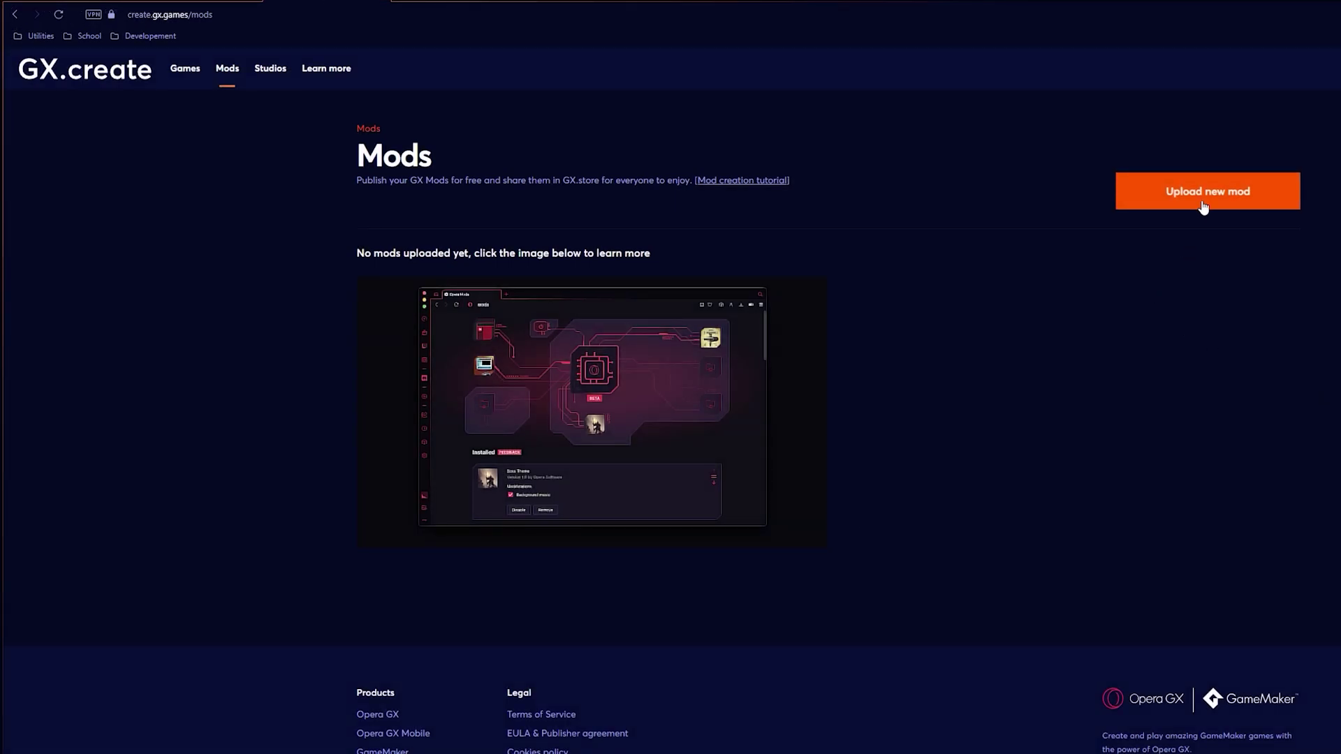
{"action": "left_click", "coordinate": [1203, 202]}
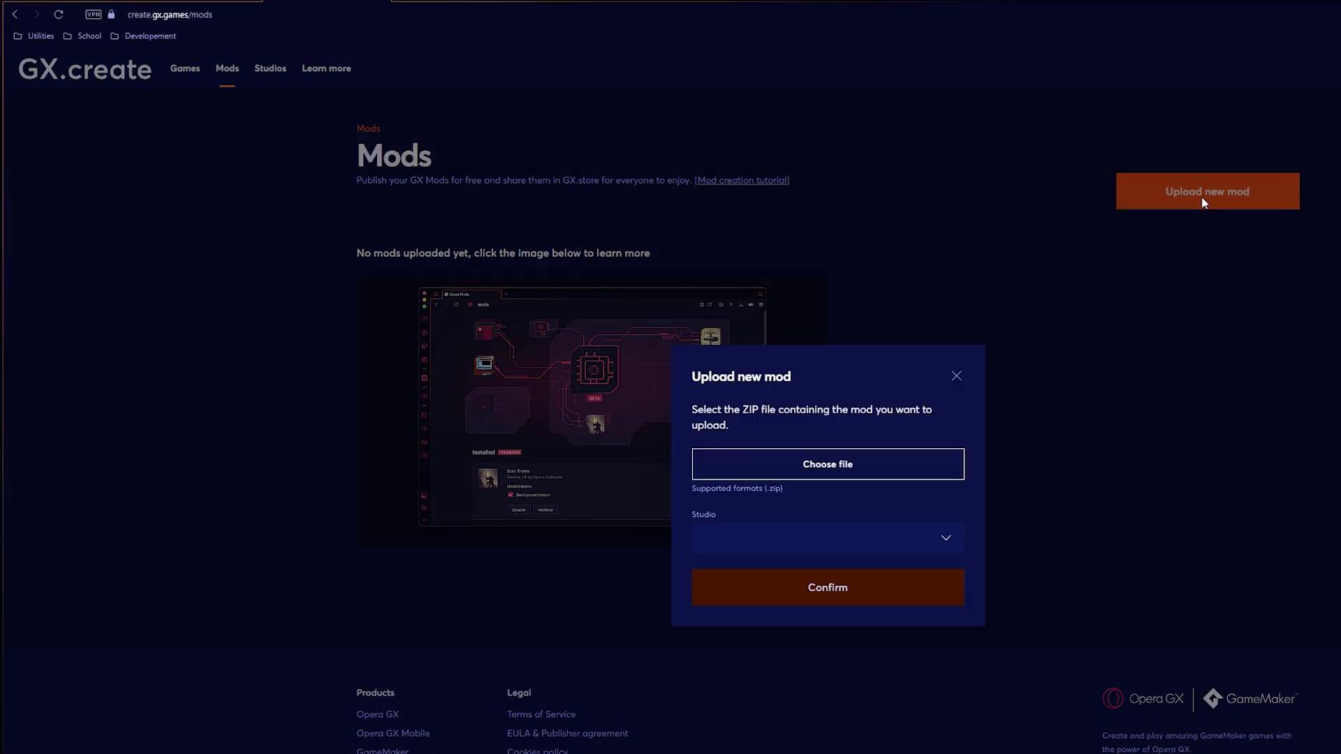
{"action": "left_click", "coordinate": [803, 467]}
{"action": "left_click", "coordinate": [847, 542]}
{"action": "left_click", "coordinate": [749, 571]}
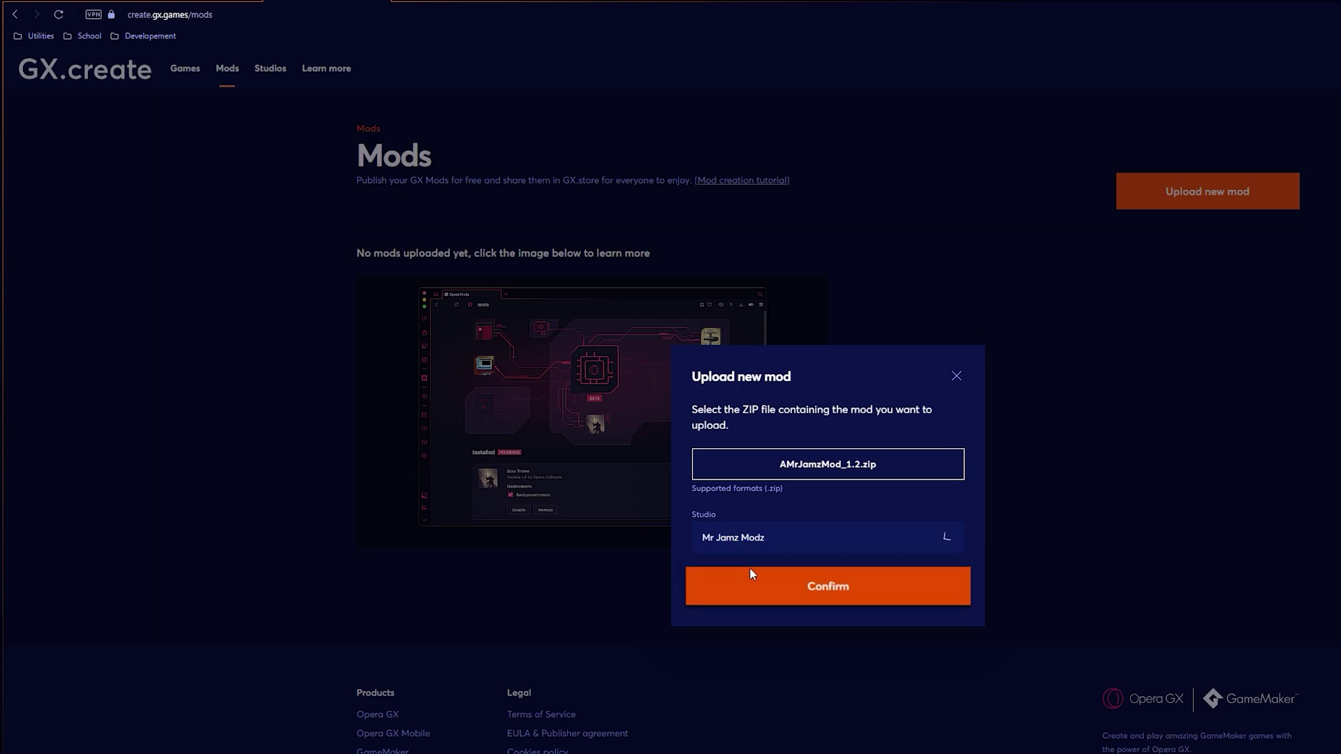
{"action": "left_click", "coordinate": [883, 592]}
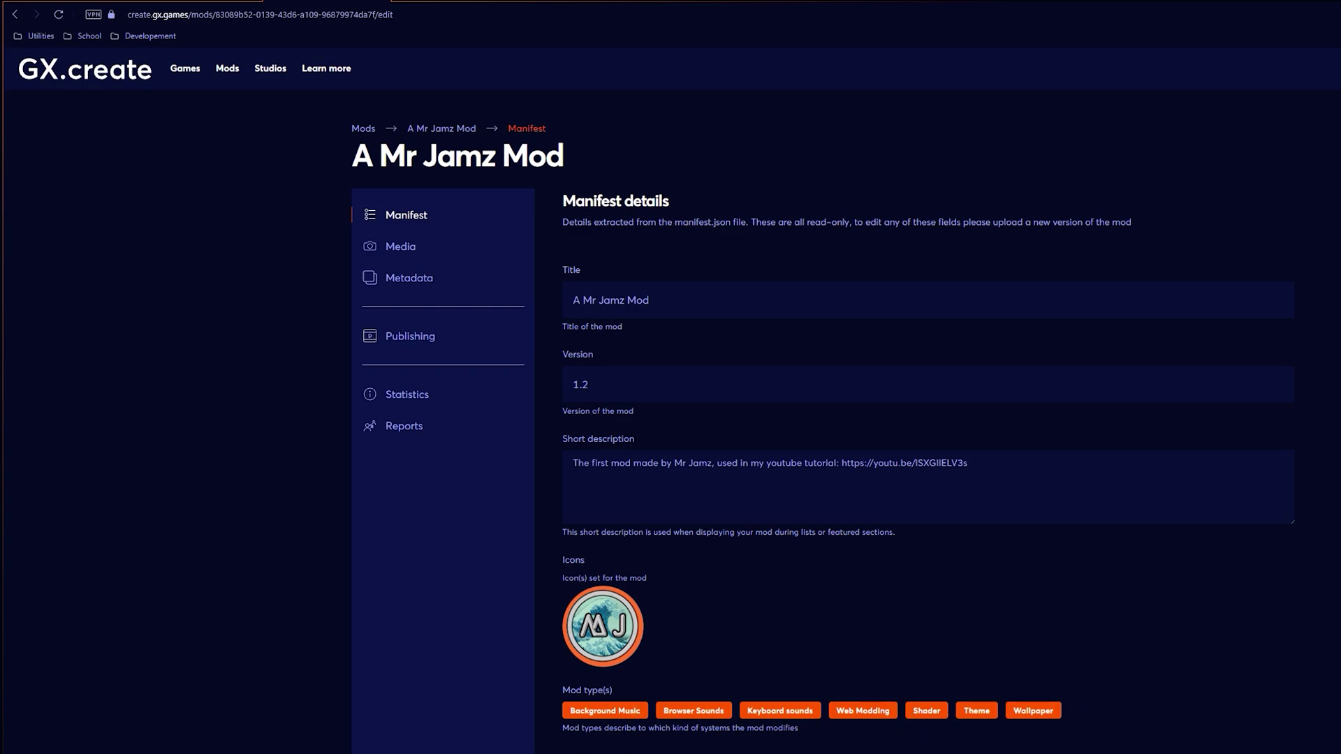
{"action": "scroll", "coordinate": [1014, 713], "scroll_direction": "down", "scroll_amount": 4}
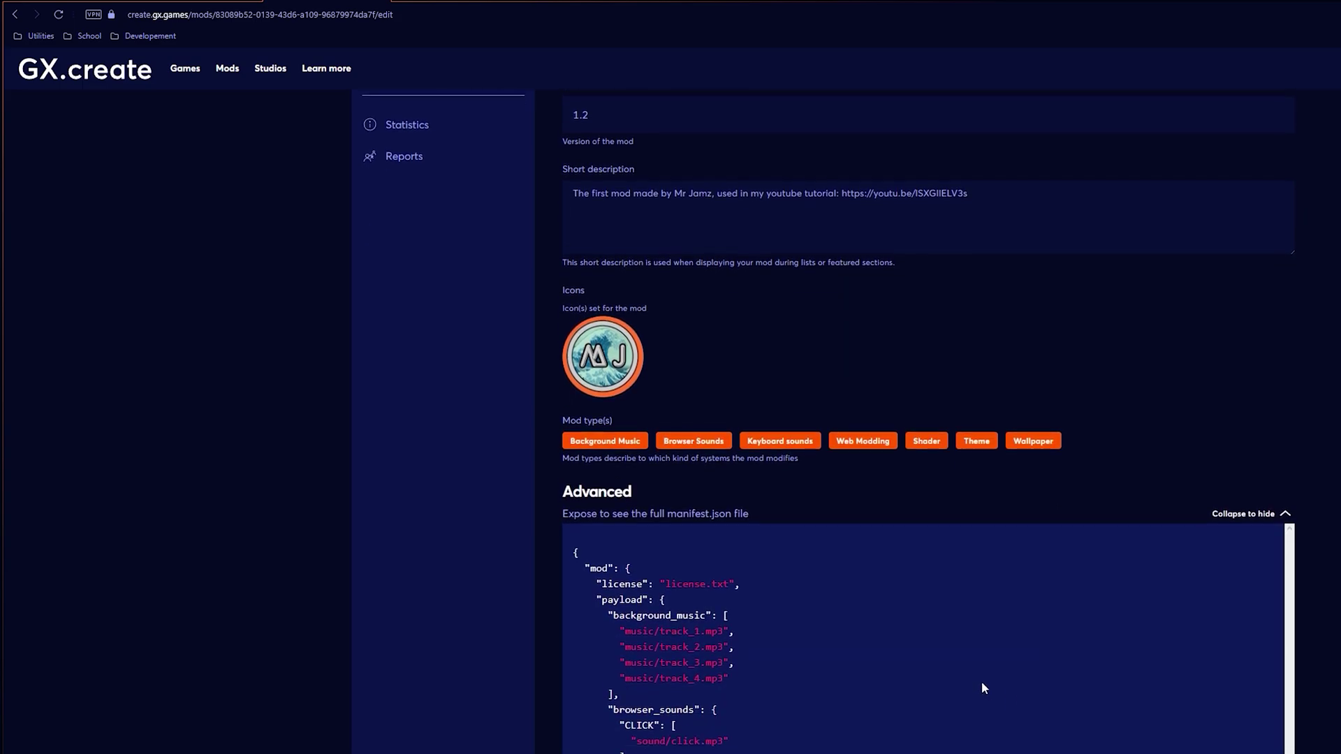
Step: Check the mod's Media, Metadata and Publishing pages, then try promoting version 1.2 to public
{"action": "left_click", "coordinate": [1245, 391]}
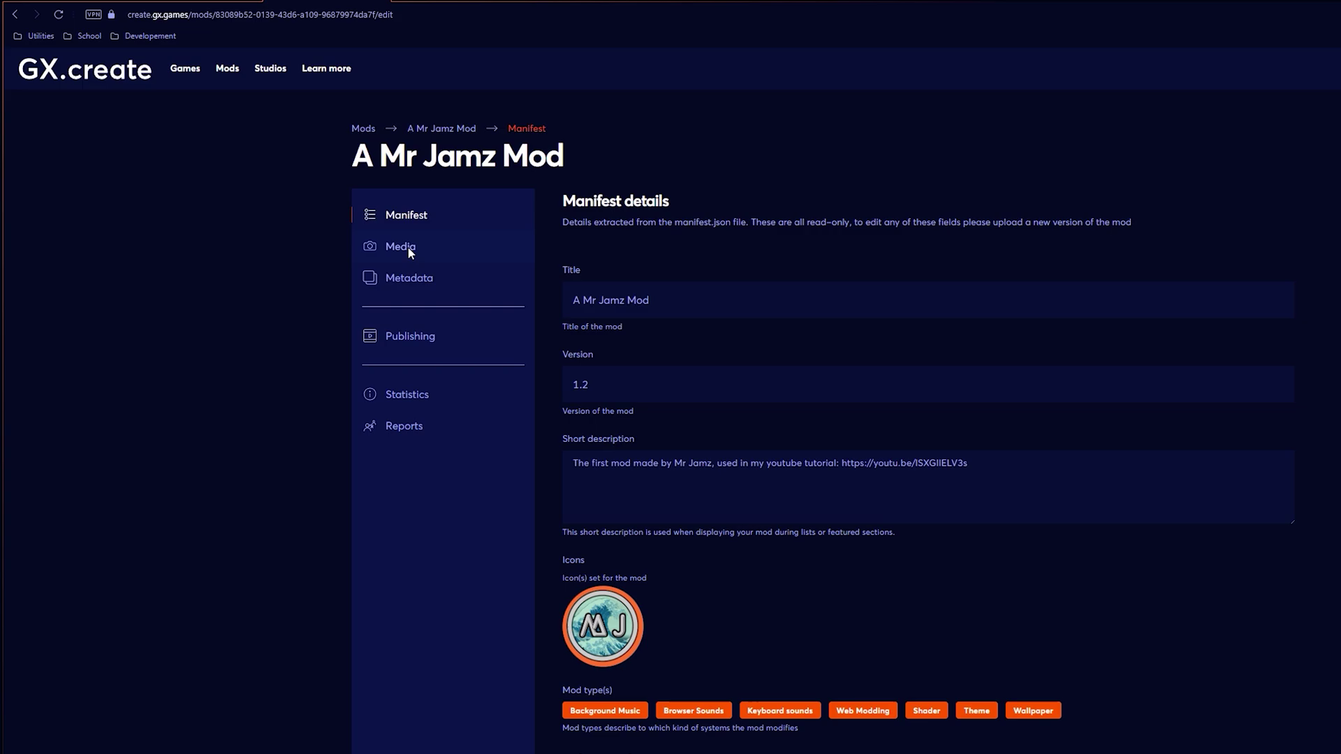
{"action": "left_click", "coordinate": [401, 248]}
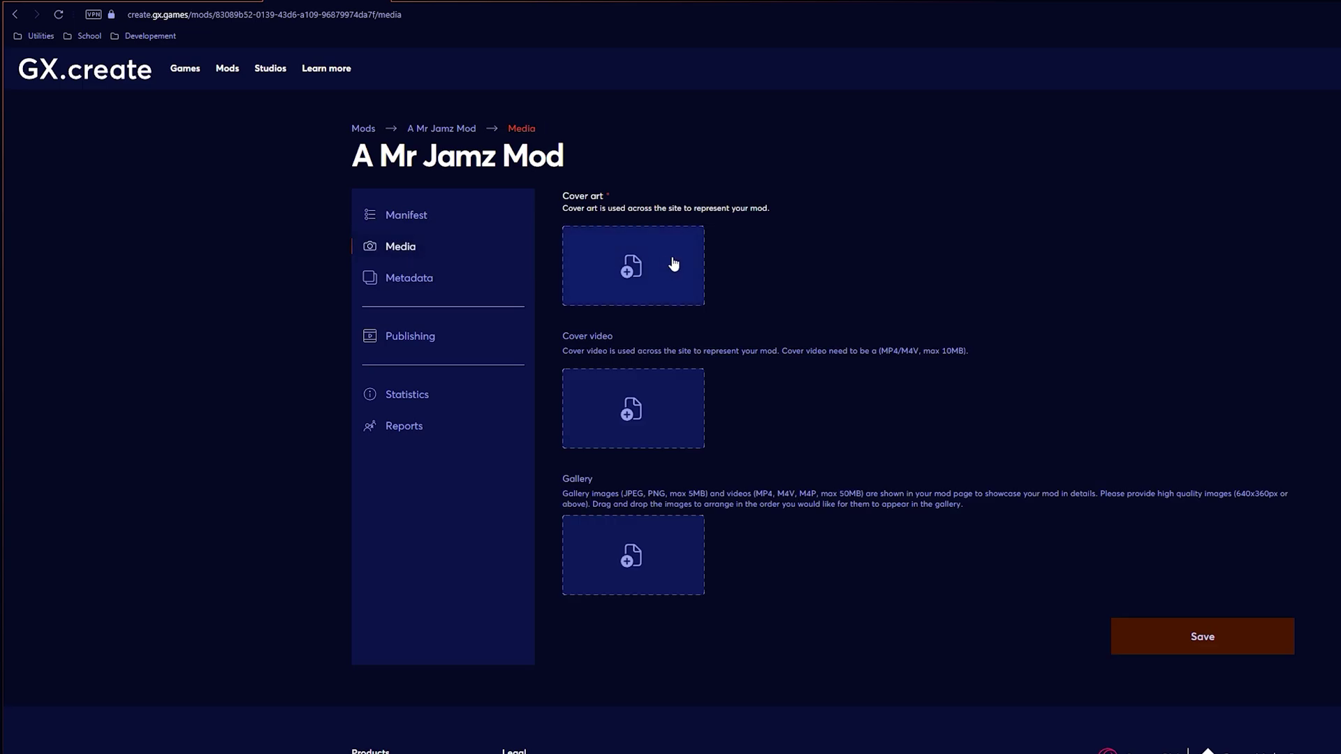
{"action": "left_click", "coordinate": [432, 283]}
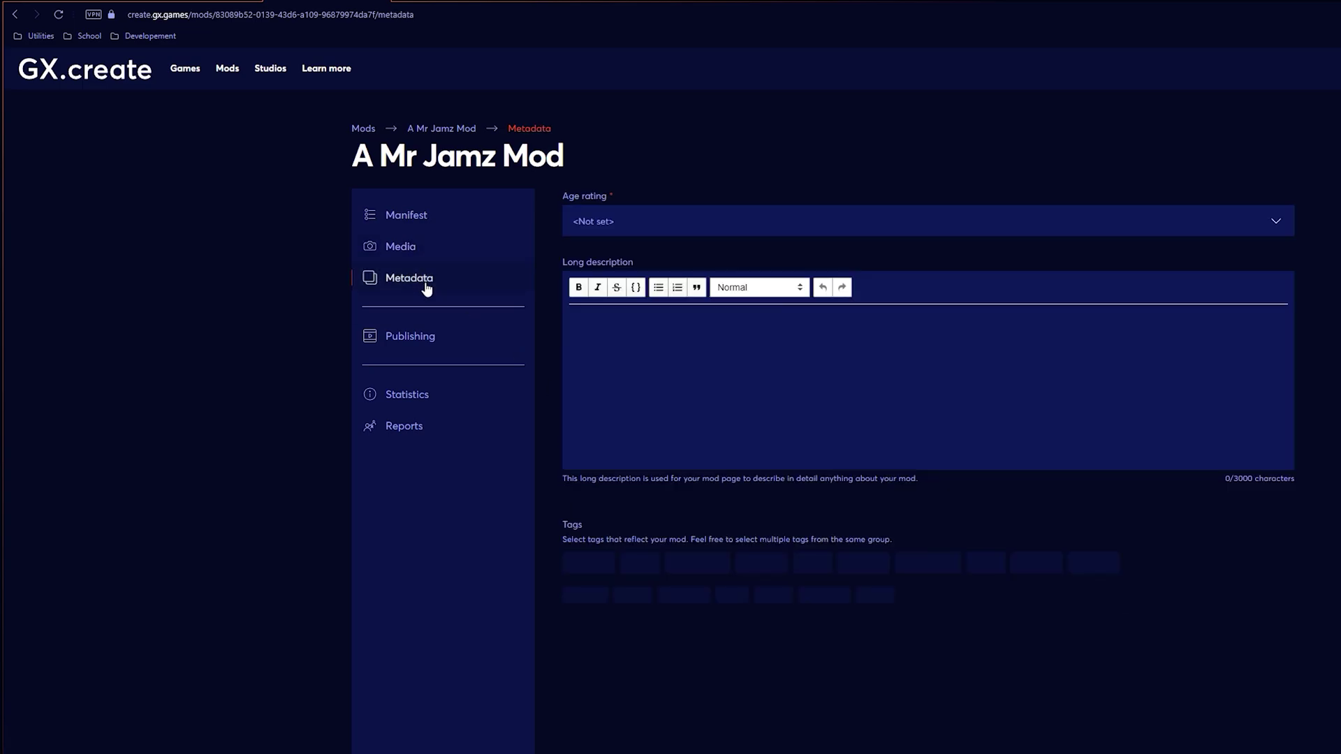
{"action": "left_click", "coordinate": [438, 339]}
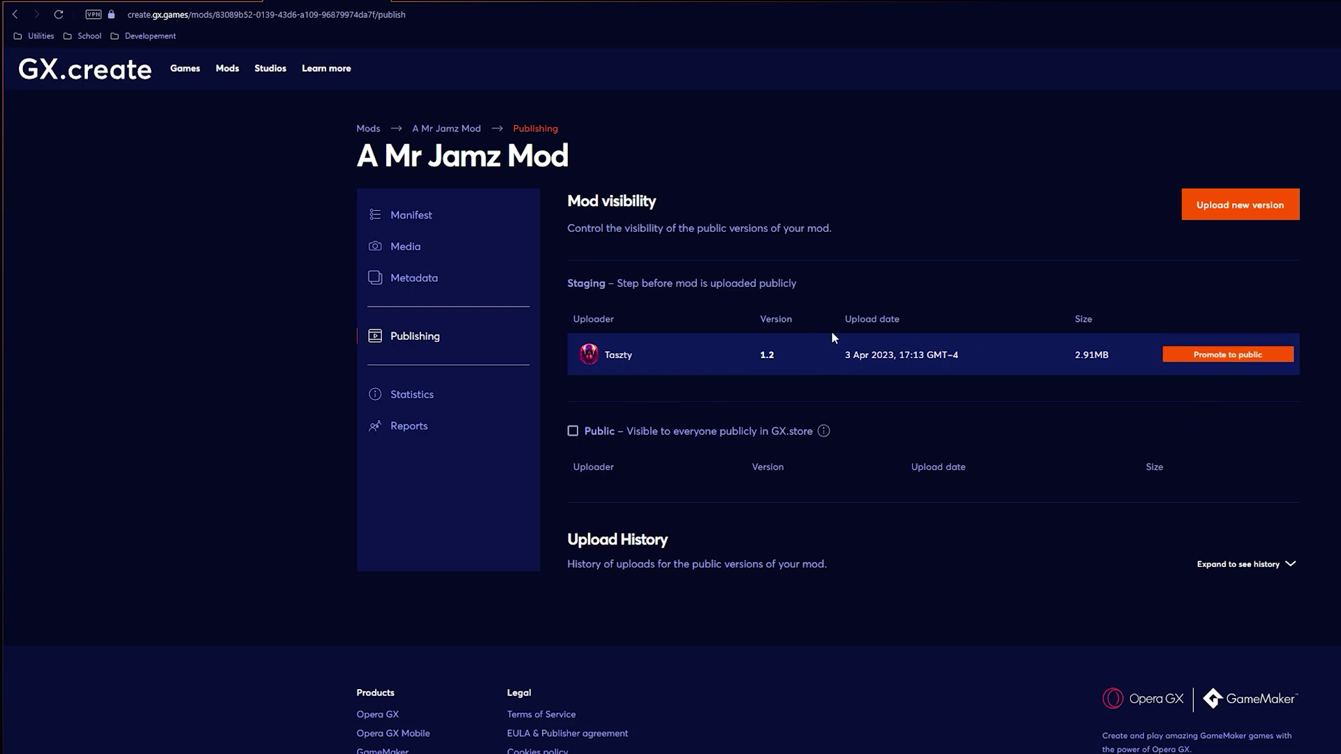
{"action": "left_click", "coordinate": [574, 431]}
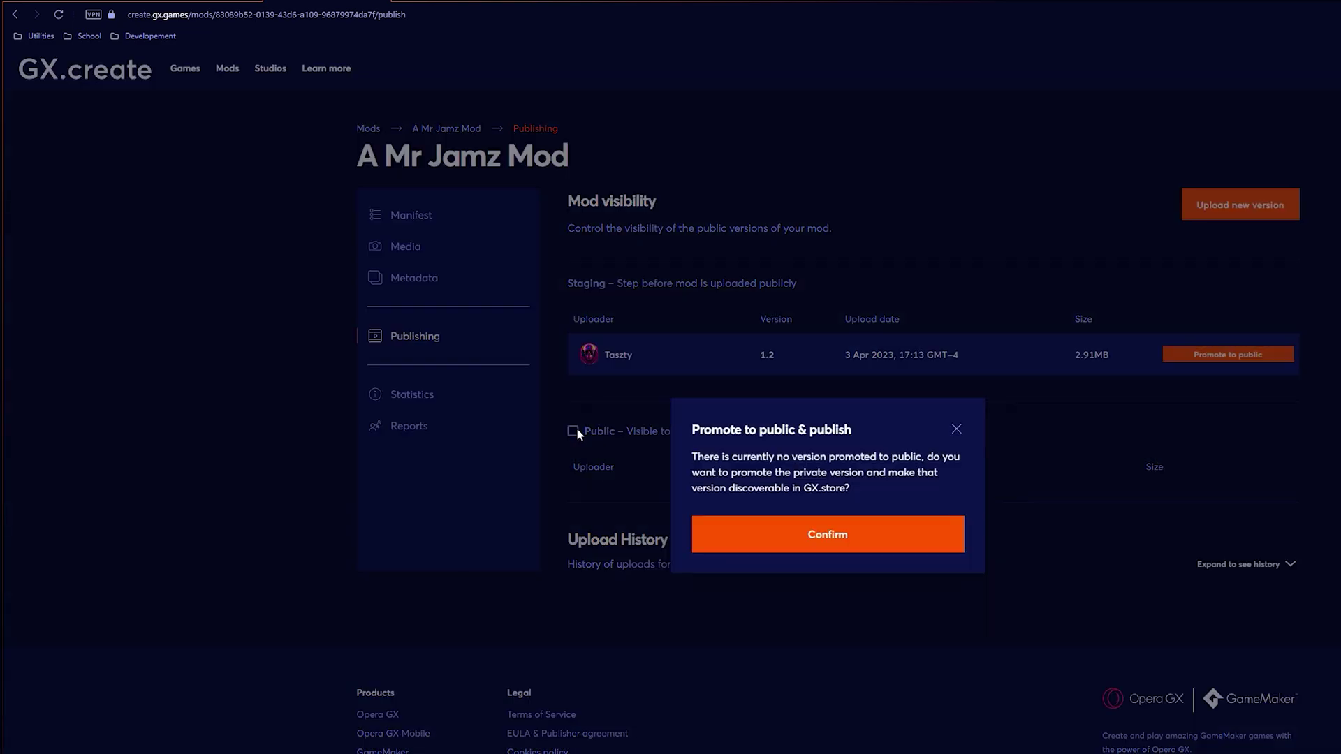
{"action": "left_click", "coordinate": [838, 538]}
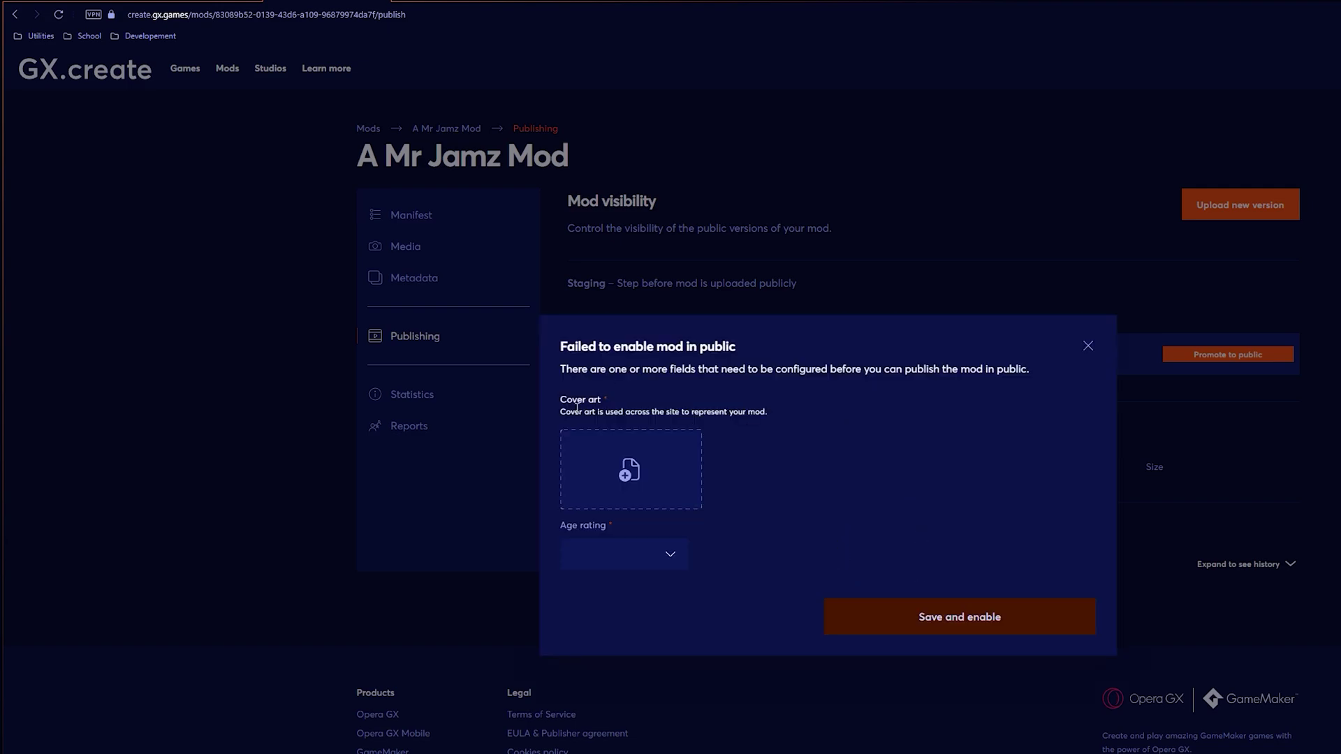
Step: Move the third gallery image to first, save the media, and review Metadata and Publishing
{"action": "left_click", "coordinate": [1091, 352]}
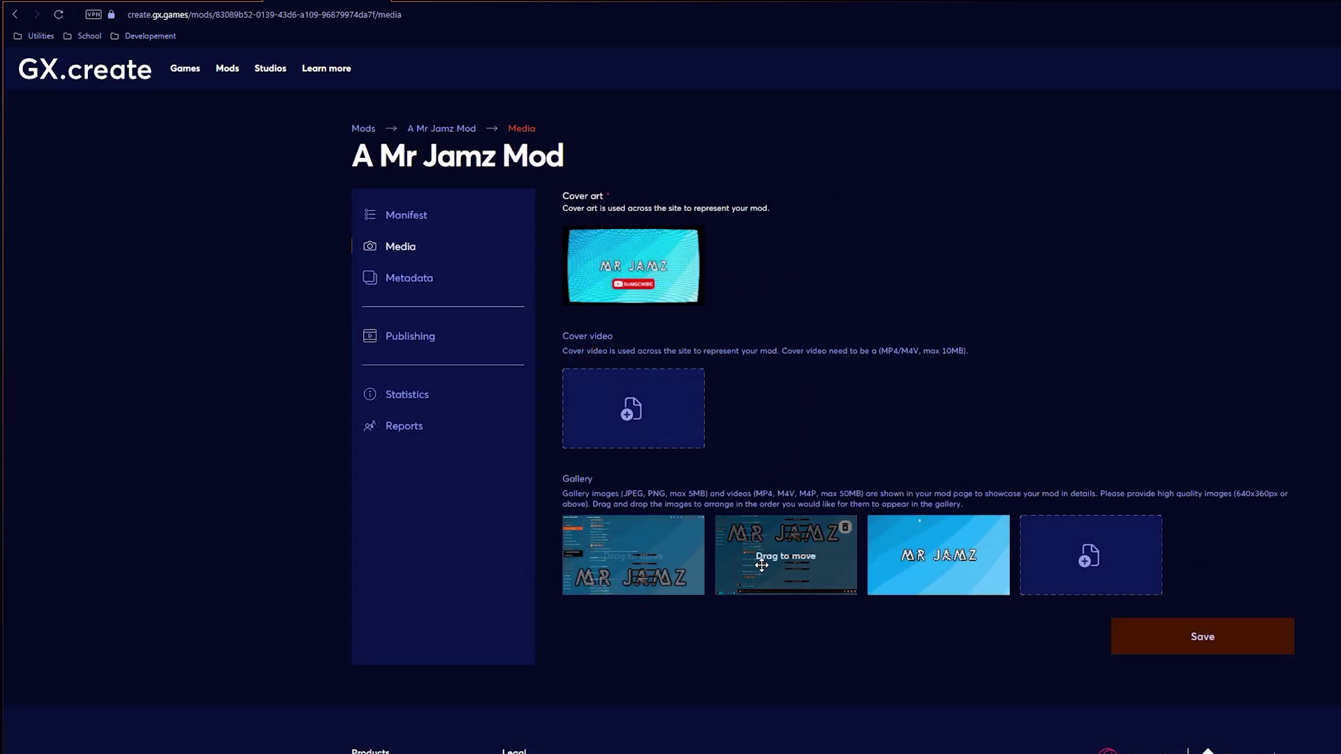
{"action": "mouse_move", "coordinate": [938, 555]}
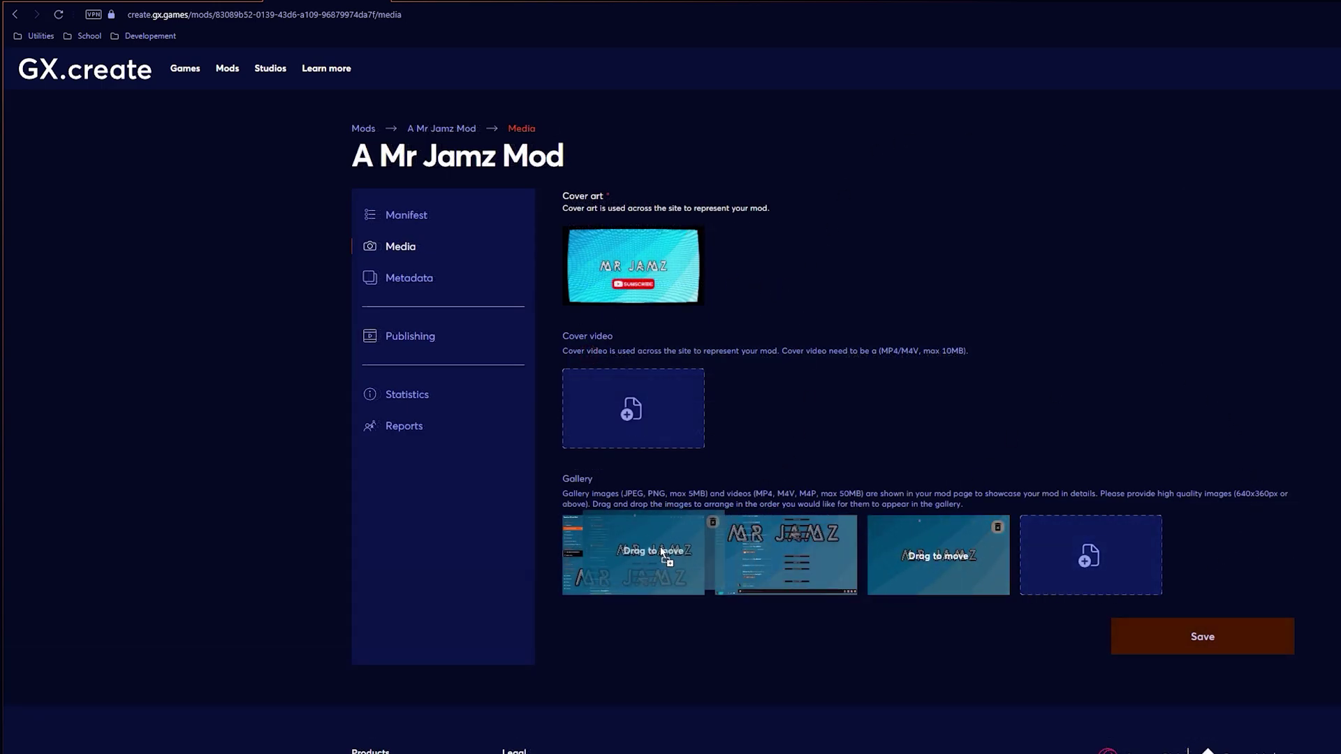
{"action": "left_click_drag", "start_coordinate": [946, 553], "coordinate": [670, 563]}
{"action": "left_click", "coordinate": [1132, 638]}
{"action": "left_click", "coordinate": [858, 526]}
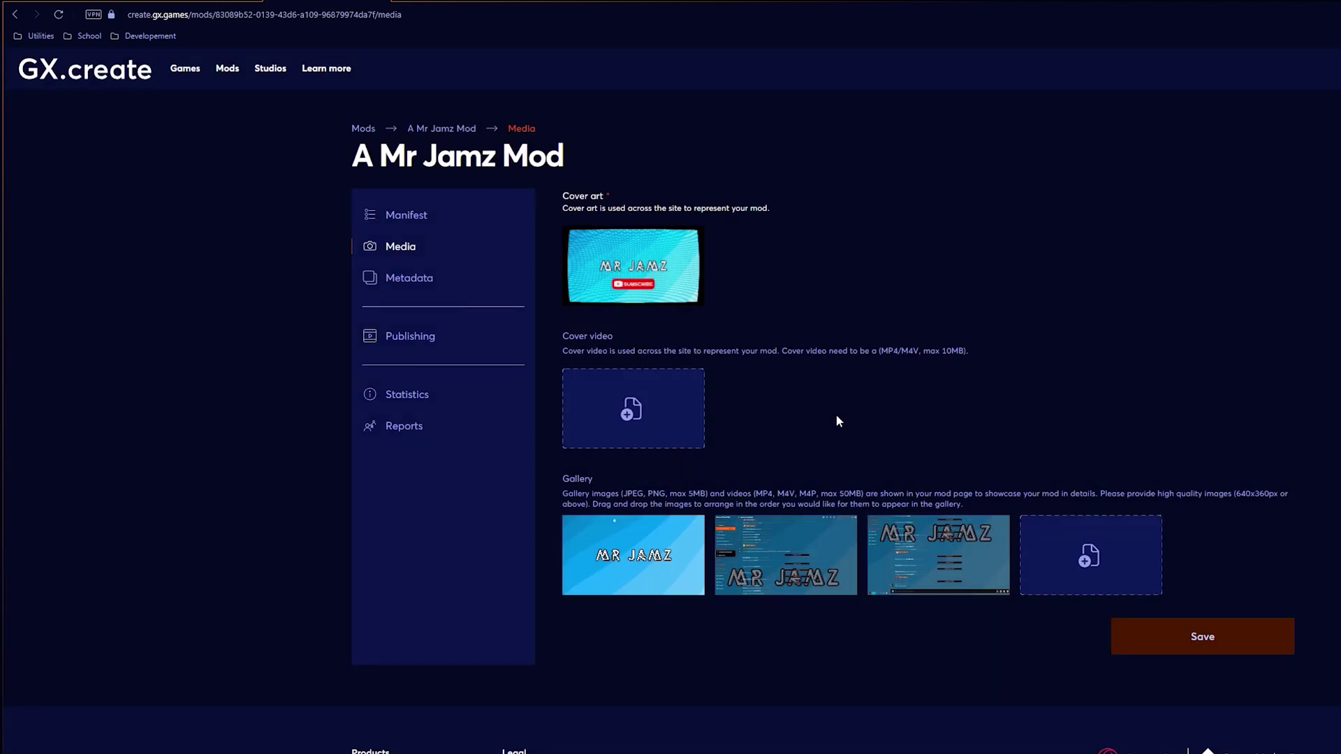
{"action": "left_click", "coordinate": [422, 282]}
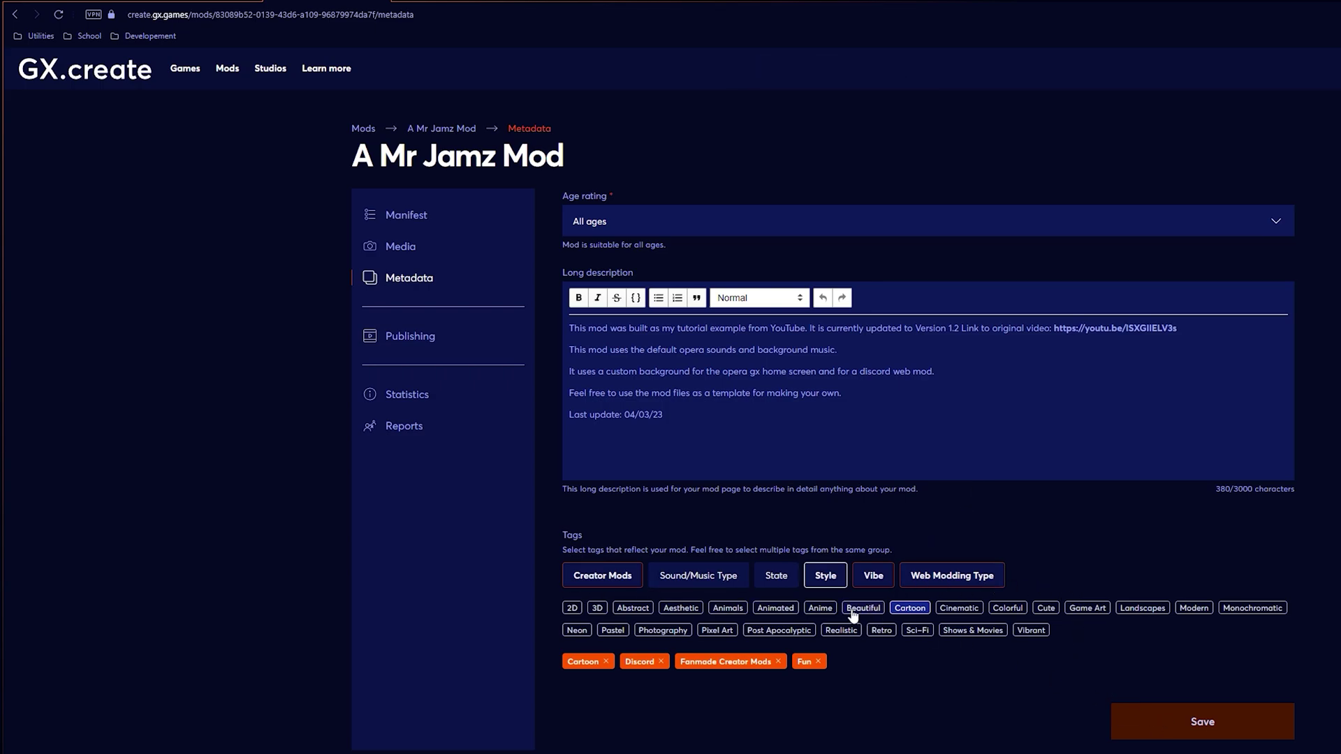
{"action": "left_click", "coordinate": [425, 337]}
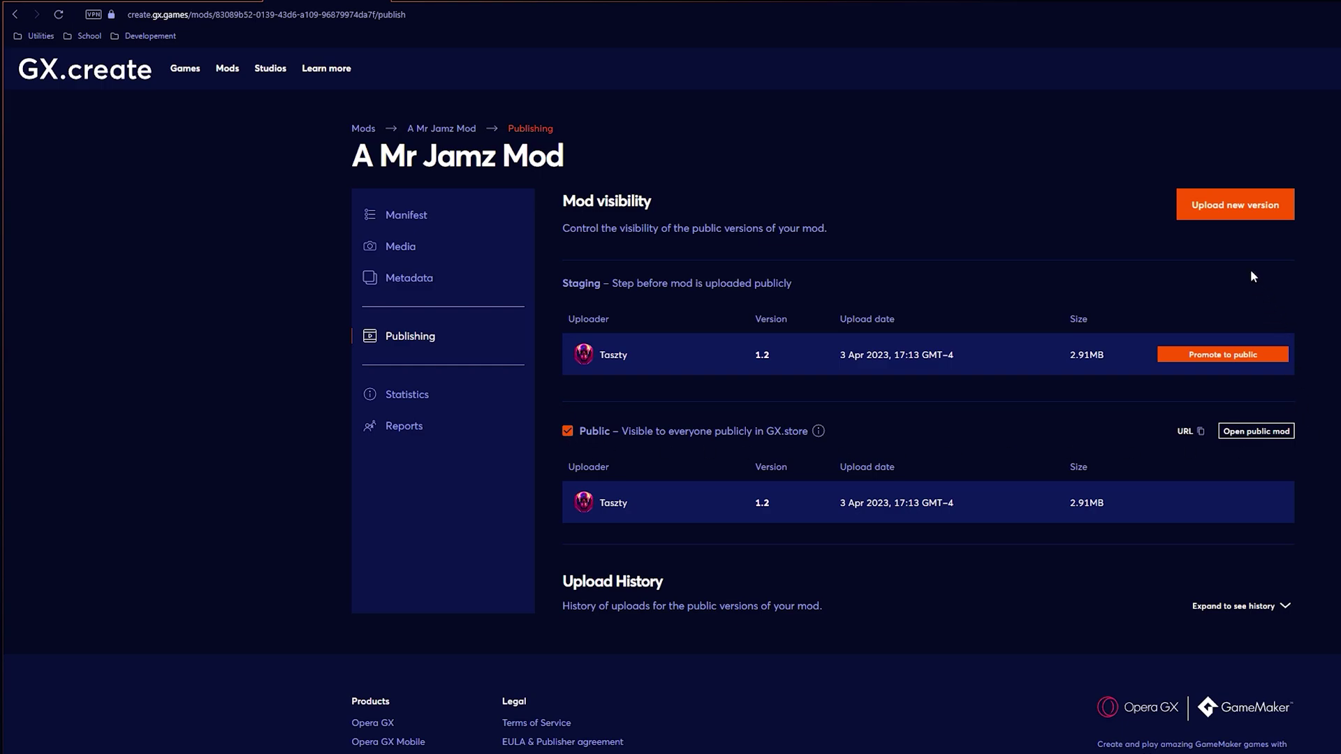
Step: Upload AMrJamzMod_1.3.zip as a new version and promote version 1.3 to public
{"action": "left_click", "coordinate": [1238, 207]}
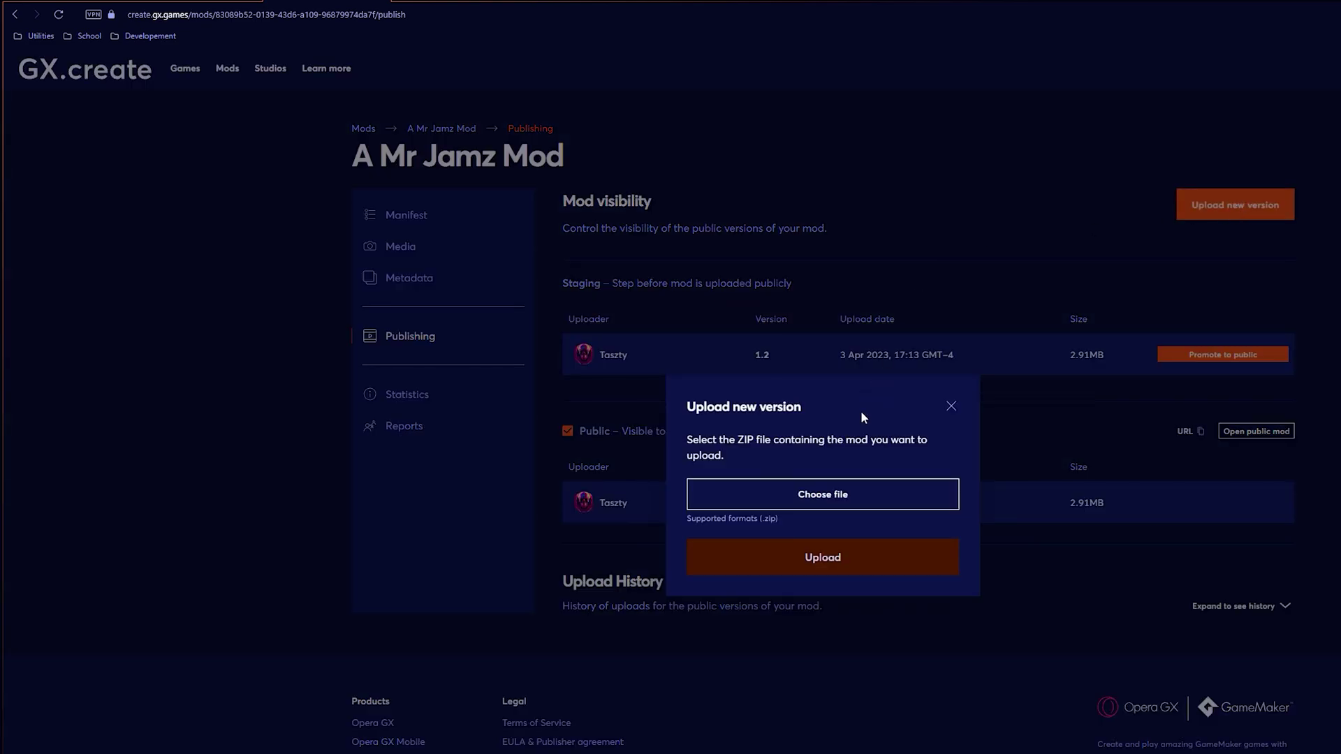
{"action": "left_click", "coordinate": [833, 498]}
{"action": "left_click", "coordinate": [860, 553]}
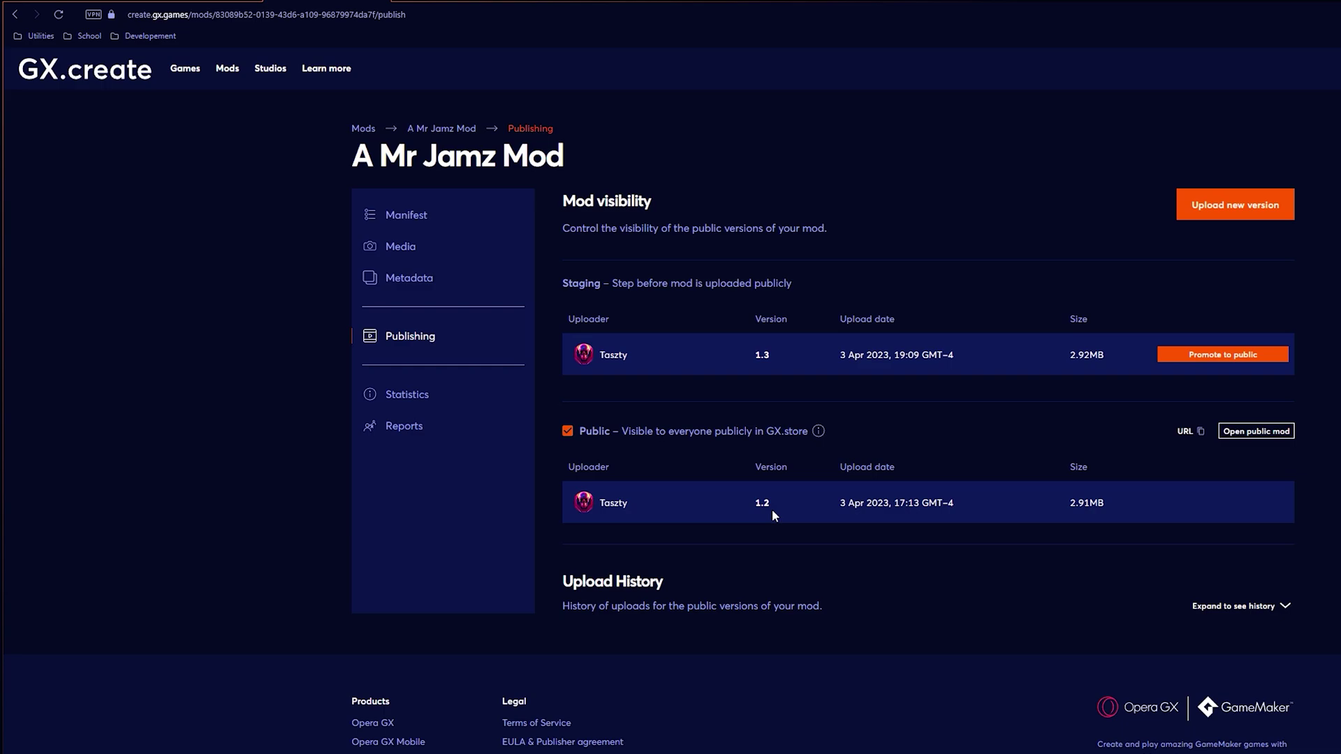
{"action": "left_click", "coordinate": [1213, 354]}
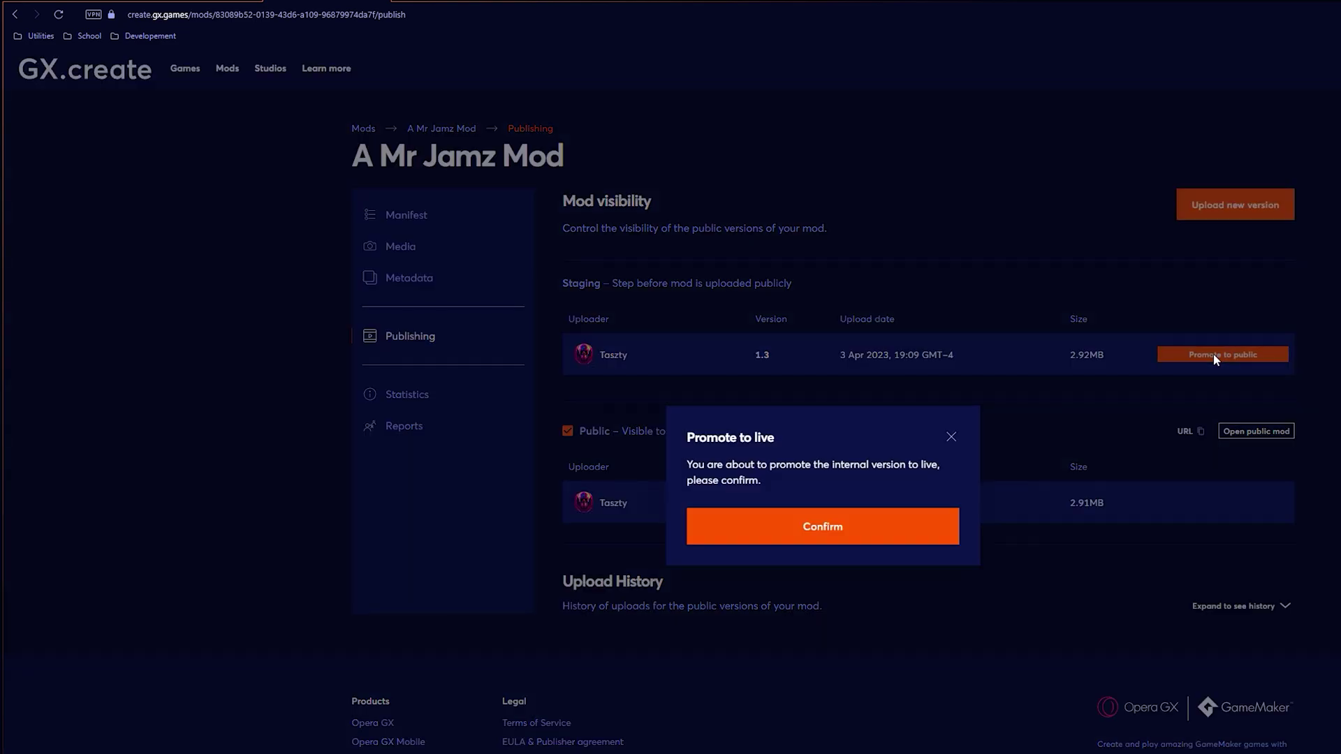
{"action": "left_click", "coordinate": [877, 526]}
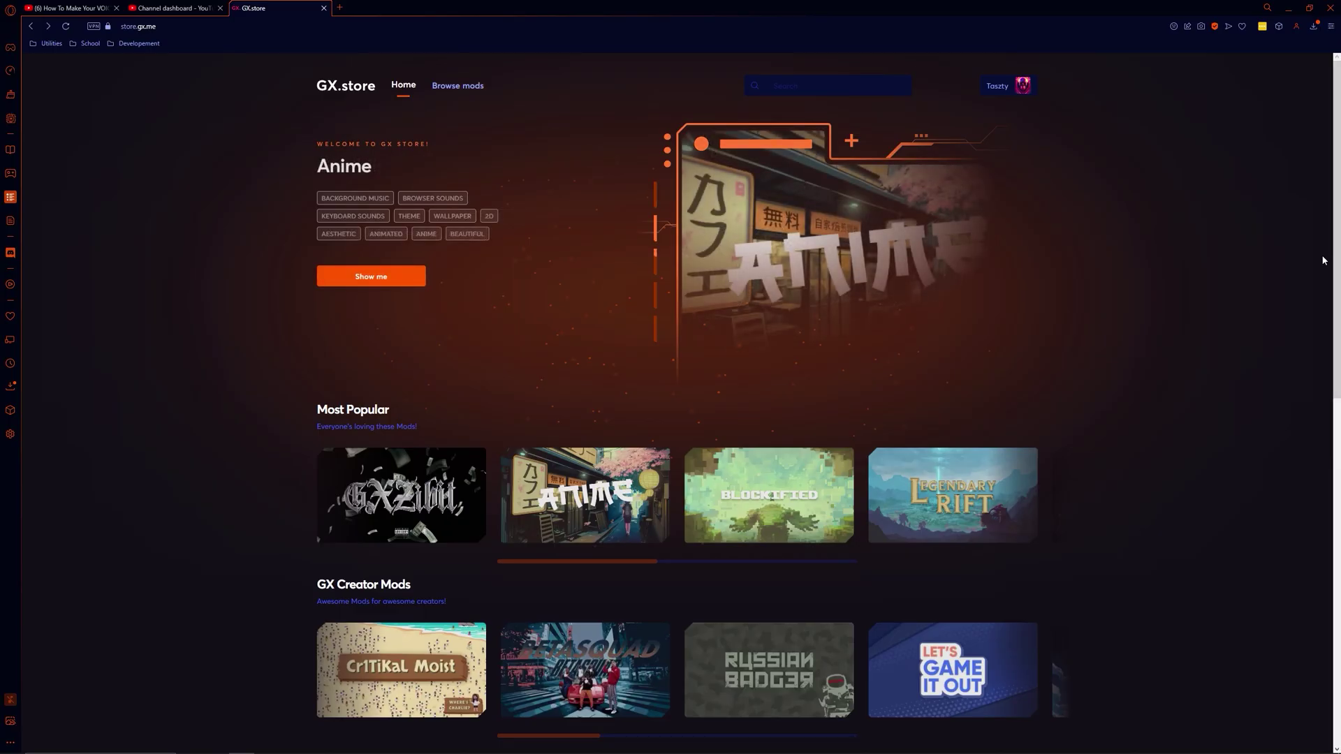
Step: Browse all mods, open A Mr Jamz Mod's store page, and view its second screenshot
{"action": "left_click", "coordinate": [468, 91]}
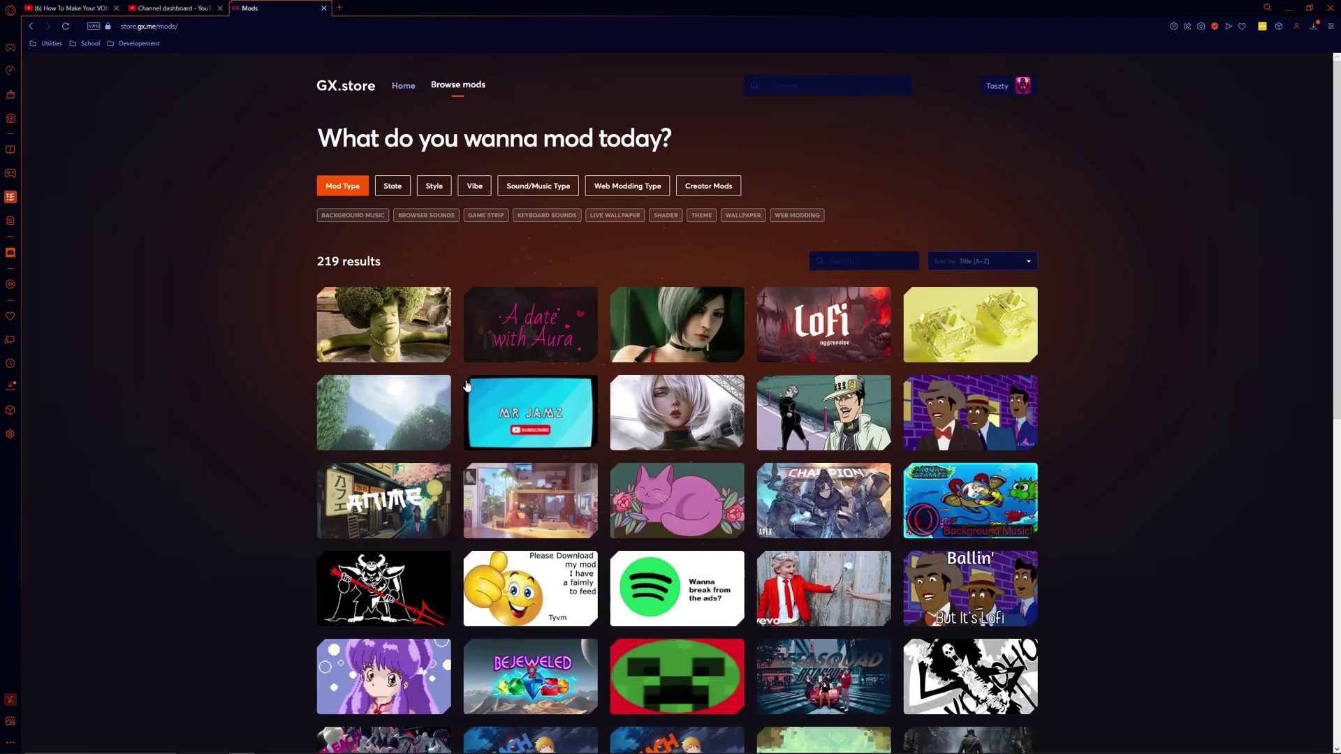
{"action": "mouse_move", "coordinate": [530, 413]}
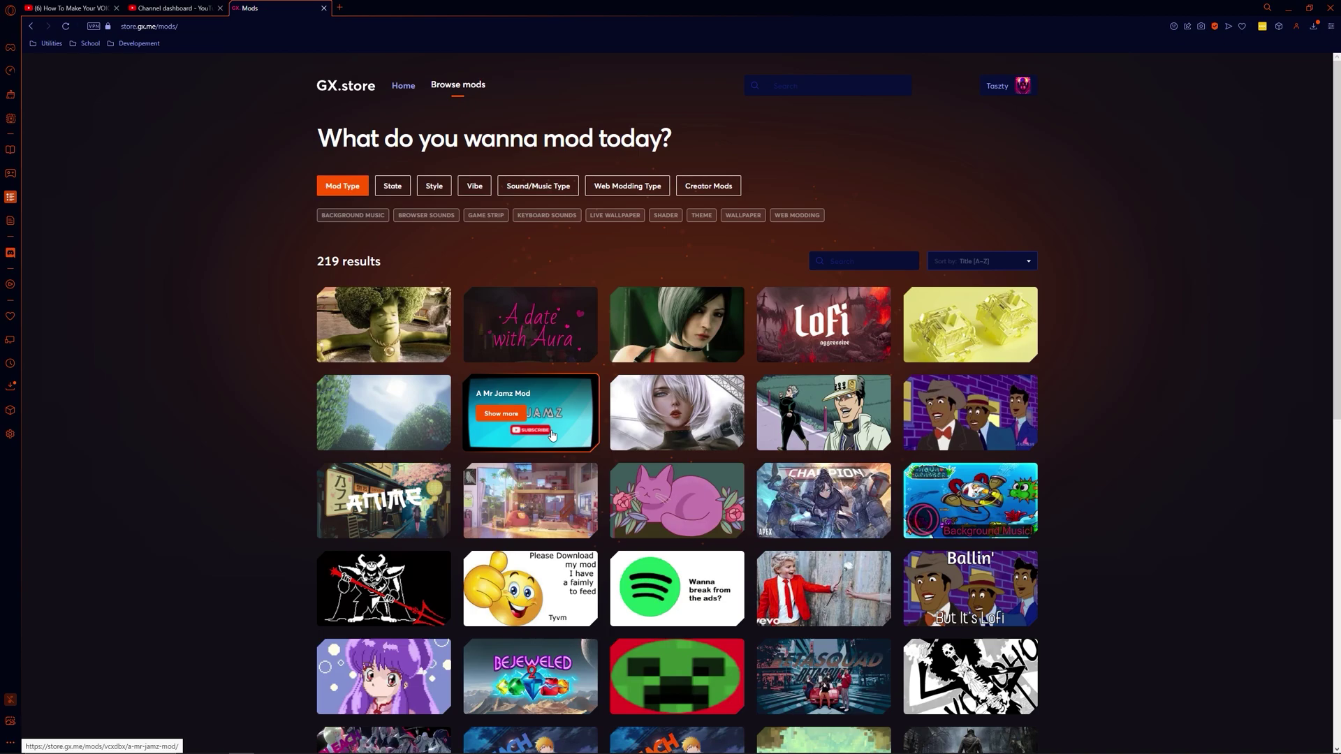
{"action": "left_click", "coordinate": [508, 418]}
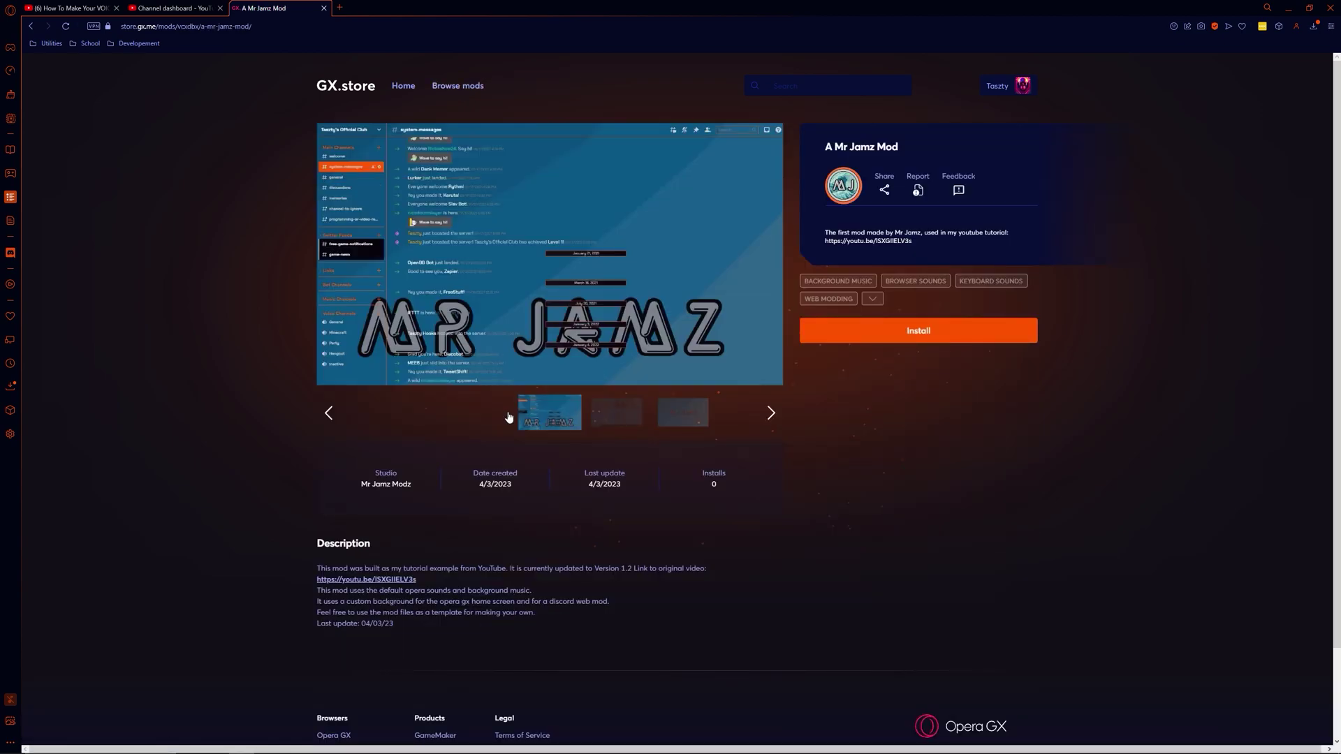
{"action": "left_click", "coordinate": [617, 417]}
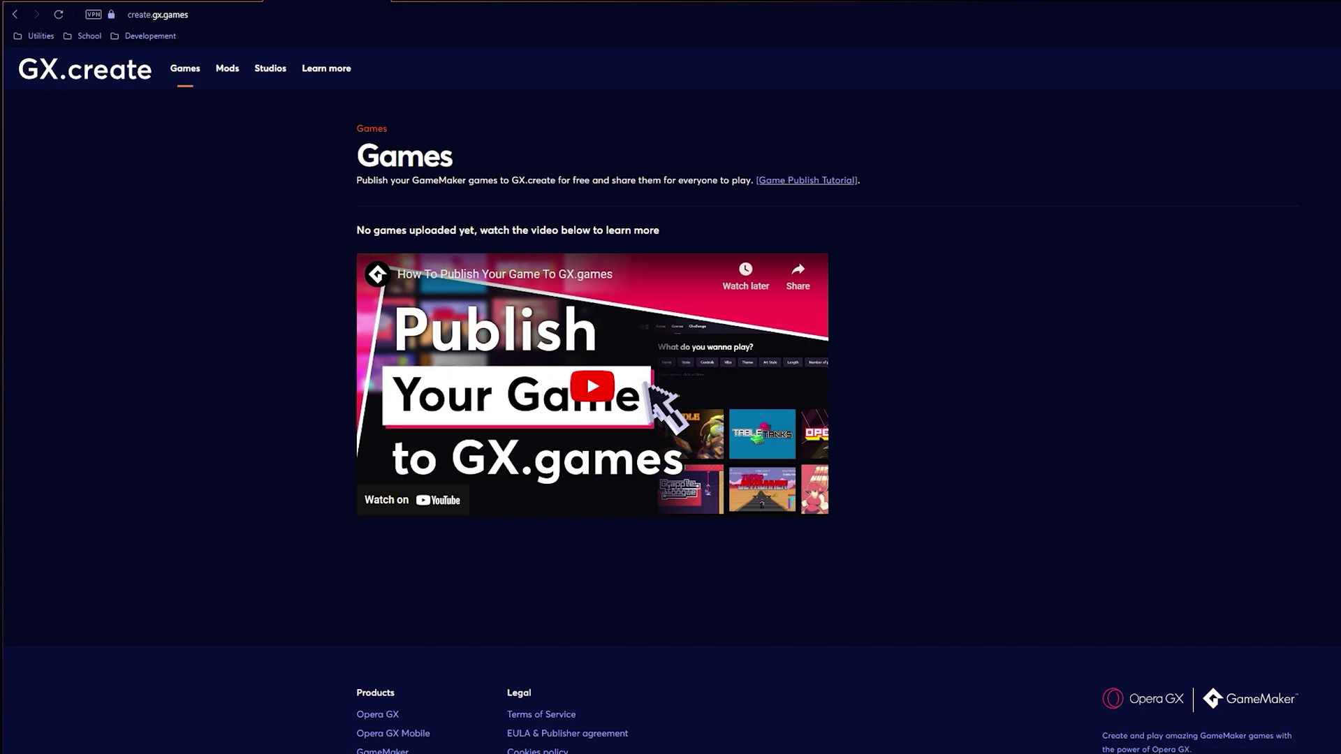
Step: Open the Game Publish Tutorial from the GX.create Games page
{"action": "left_click", "coordinate": [793, 183]}
{"action": "scroll", "coordinate": [791, 187], "scroll_direction": "down", "scroll_amount": 1}
{"action": "scroll", "coordinate": [791, 186], "scroll_direction": "down", "scroll_amount": 3}
{"action": "scroll", "coordinate": [791, 186], "scroll_direction": "down", "scroll_amount": 2}
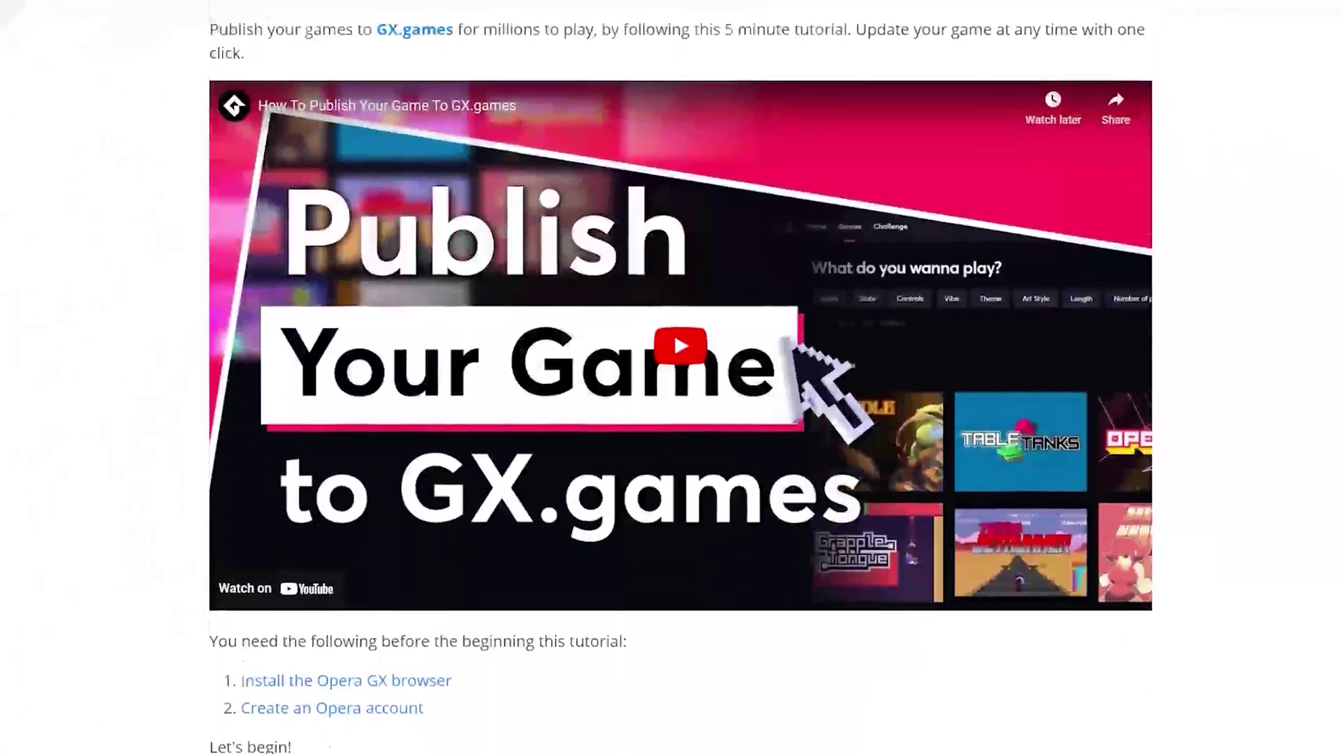
{"action": "scroll", "coordinate": [790, 187], "scroll_direction": "down", "scroll_amount": 3}
{"action": "scroll", "coordinate": [671, 378], "scroll_direction": "down", "scroll_amount": 2}
{"action": "scroll", "coordinate": [671, 377], "scroll_direction": "down", "scroll_amount": 1}
{"action": "scroll", "coordinate": [671, 377], "scroll_direction": "down", "scroll_amount": 1}
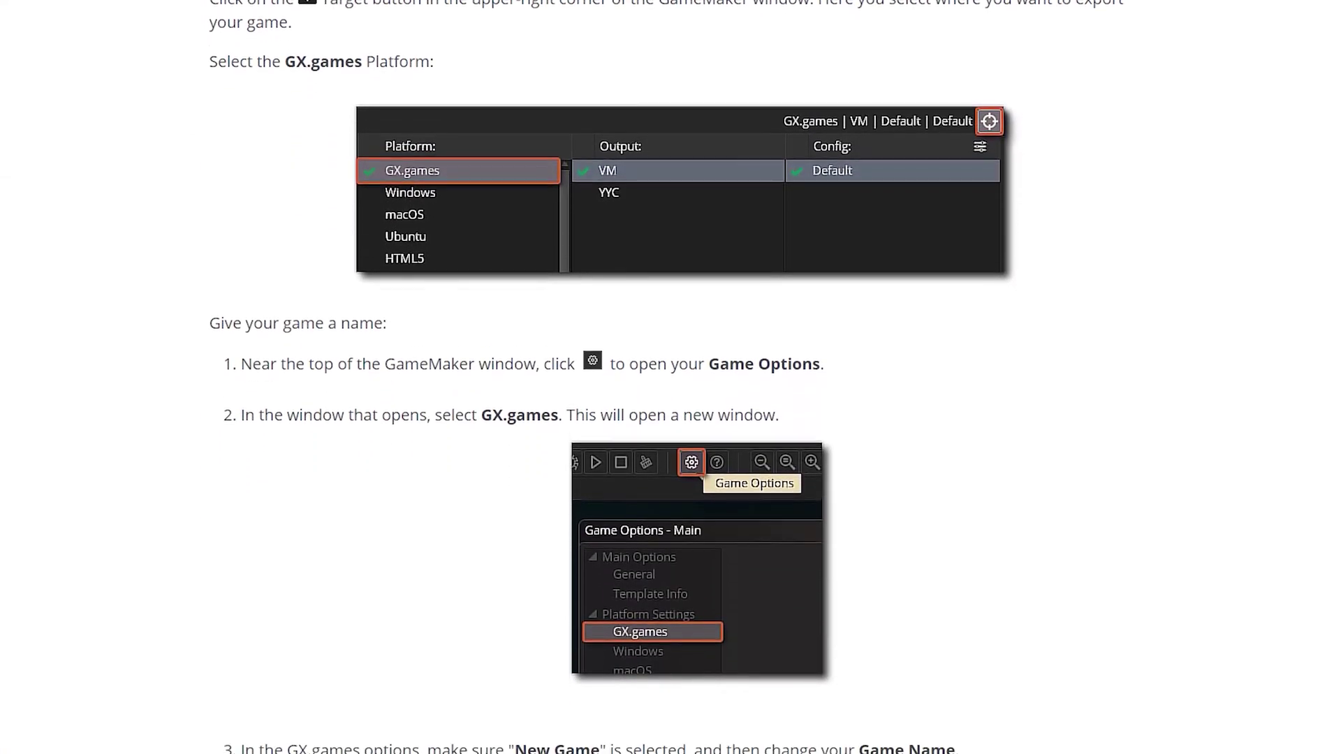
{"action": "scroll", "coordinate": [670, 378], "scroll_direction": "down", "scroll_amount": 2}
{"action": "scroll", "coordinate": [670, 378], "scroll_direction": "down", "scroll_amount": 2}
{"action": "scroll", "coordinate": [671, 377], "scroll_direction": "down", "scroll_amount": 1}
{"action": "scroll", "coordinate": [671, 377], "scroll_direction": "down", "scroll_amount": 1}
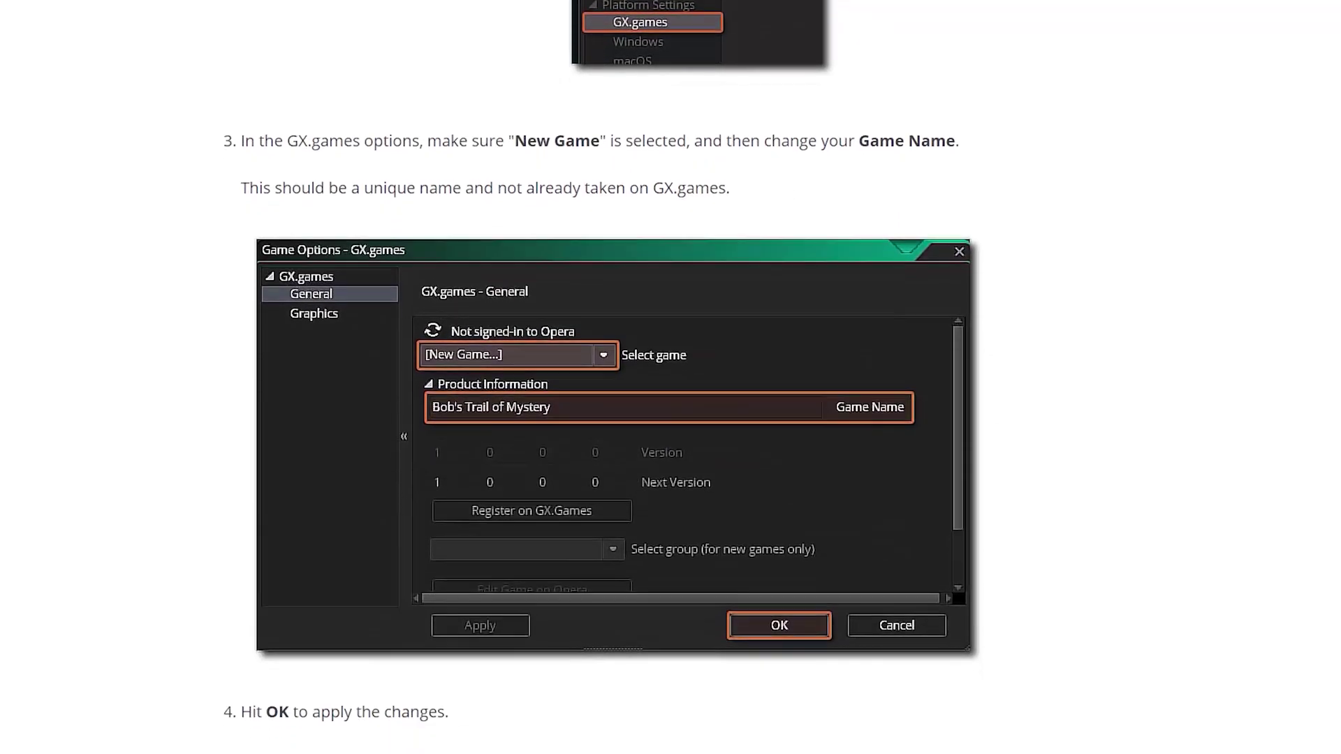
{"action": "scroll", "coordinate": [671, 378], "scroll_direction": "down", "scroll_amount": 2}
{"action": "scroll", "coordinate": [671, 378], "scroll_direction": "down", "scroll_amount": 2}
{"action": "scroll", "coordinate": [671, 377], "scroll_direction": "down", "scroll_amount": 2}
{"action": "scroll", "coordinate": [671, 377], "scroll_direction": "down", "scroll_amount": 1}
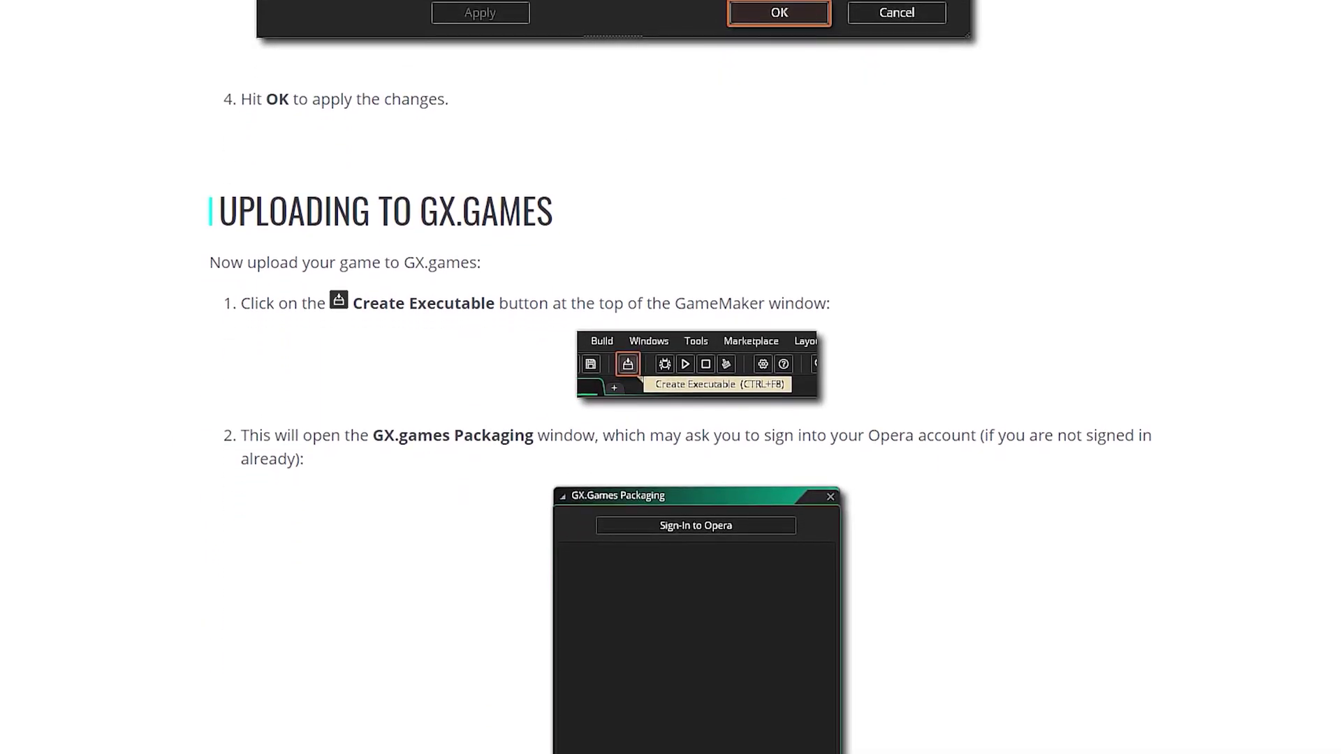
{"action": "scroll", "coordinate": [671, 378], "scroll_direction": "down", "scroll_amount": 1}
{"action": "scroll", "coordinate": [671, 378], "scroll_direction": "down", "scroll_amount": 2}
{"action": "scroll", "coordinate": [671, 378], "scroll_direction": "down", "scroll_amount": 1}
{"action": "scroll", "coordinate": [671, 377], "scroll_direction": "down", "scroll_amount": 2}
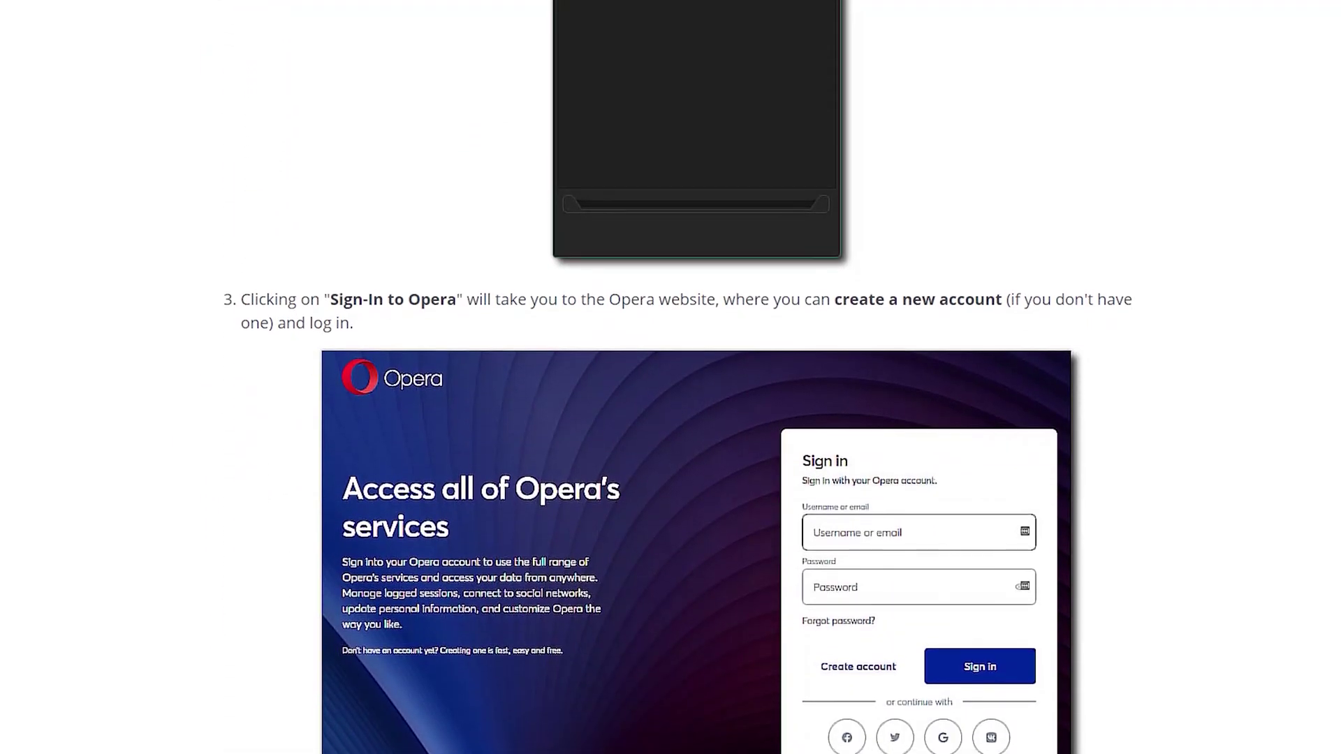
{"action": "scroll", "coordinate": [671, 377], "scroll_direction": "down", "scroll_amount": 1}
{"action": "scroll", "coordinate": [671, 377], "scroll_direction": "down", "scroll_amount": 2}
{"action": "scroll", "coordinate": [670, 378], "scroll_direction": "down", "scroll_amount": 1}
{"action": "scroll", "coordinate": [671, 378], "scroll_direction": "down", "scroll_amount": 2}
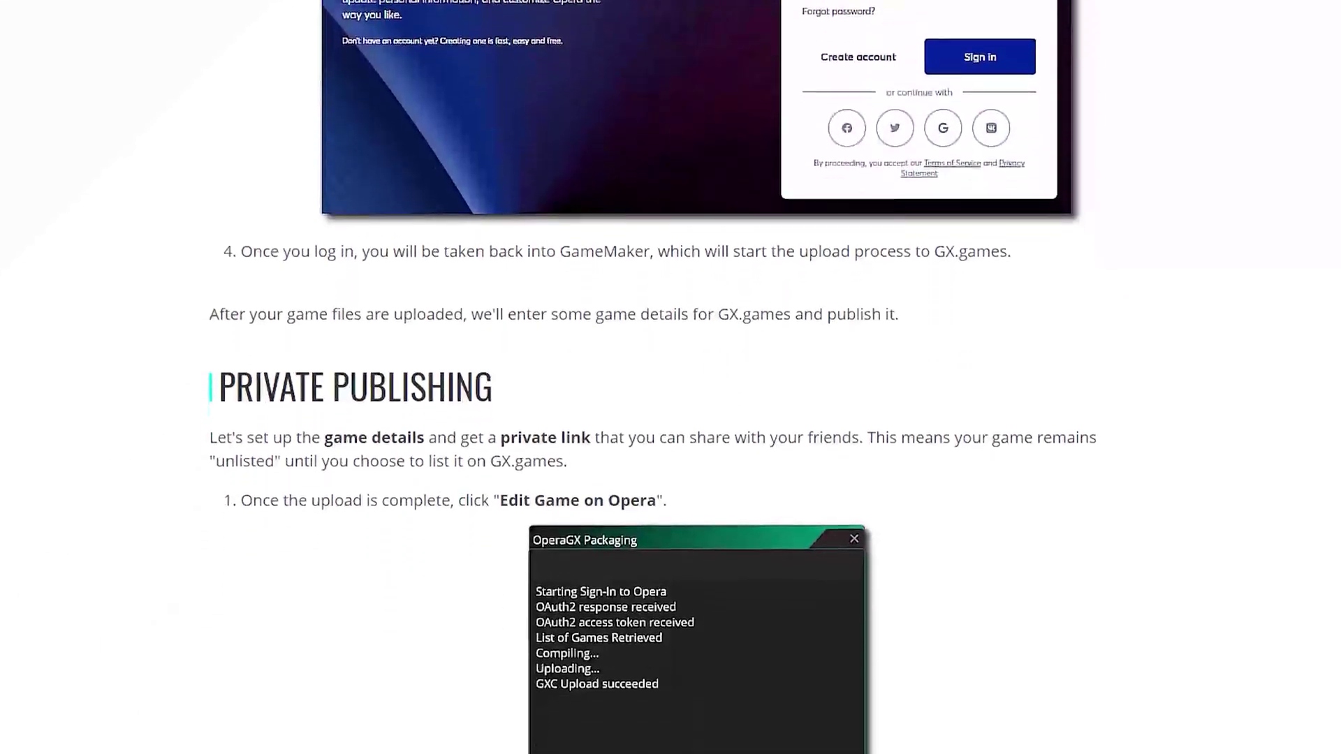
{"action": "scroll", "coordinate": [671, 378], "scroll_direction": "down", "scroll_amount": 1}
{"action": "scroll", "coordinate": [670, 378], "scroll_direction": "down", "scroll_amount": 2}
{"action": "scroll", "coordinate": [672, 378], "scroll_direction": "down", "scroll_amount": 2}
{"action": "scroll", "coordinate": [672, 377], "scroll_direction": "down", "scroll_amount": 2}
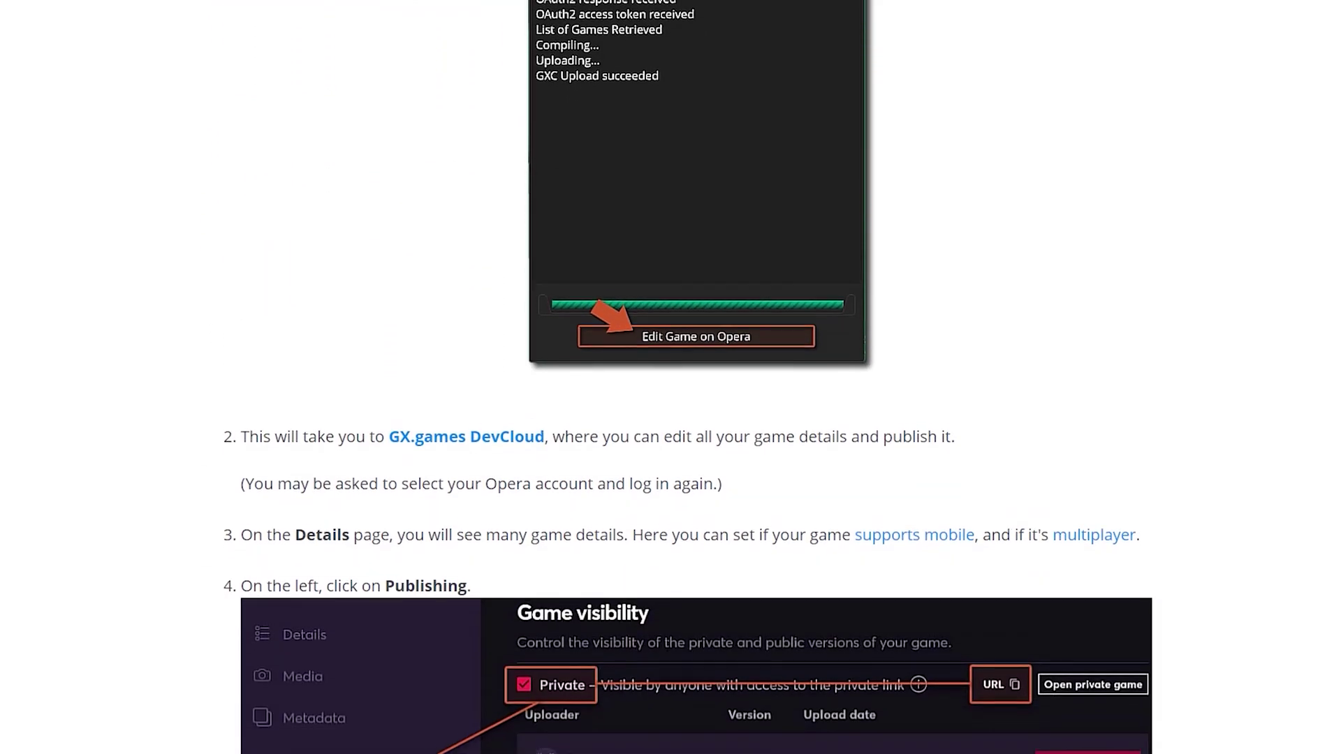
{"action": "scroll", "coordinate": [671, 377], "scroll_direction": "down", "scroll_amount": 1}
{"action": "scroll", "coordinate": [671, 377], "scroll_direction": "down", "scroll_amount": 2}
{"action": "scroll", "coordinate": [671, 378], "scroll_direction": "down", "scroll_amount": 2}
{"action": "scroll", "coordinate": [671, 377], "scroll_direction": "down", "scroll_amount": 2}
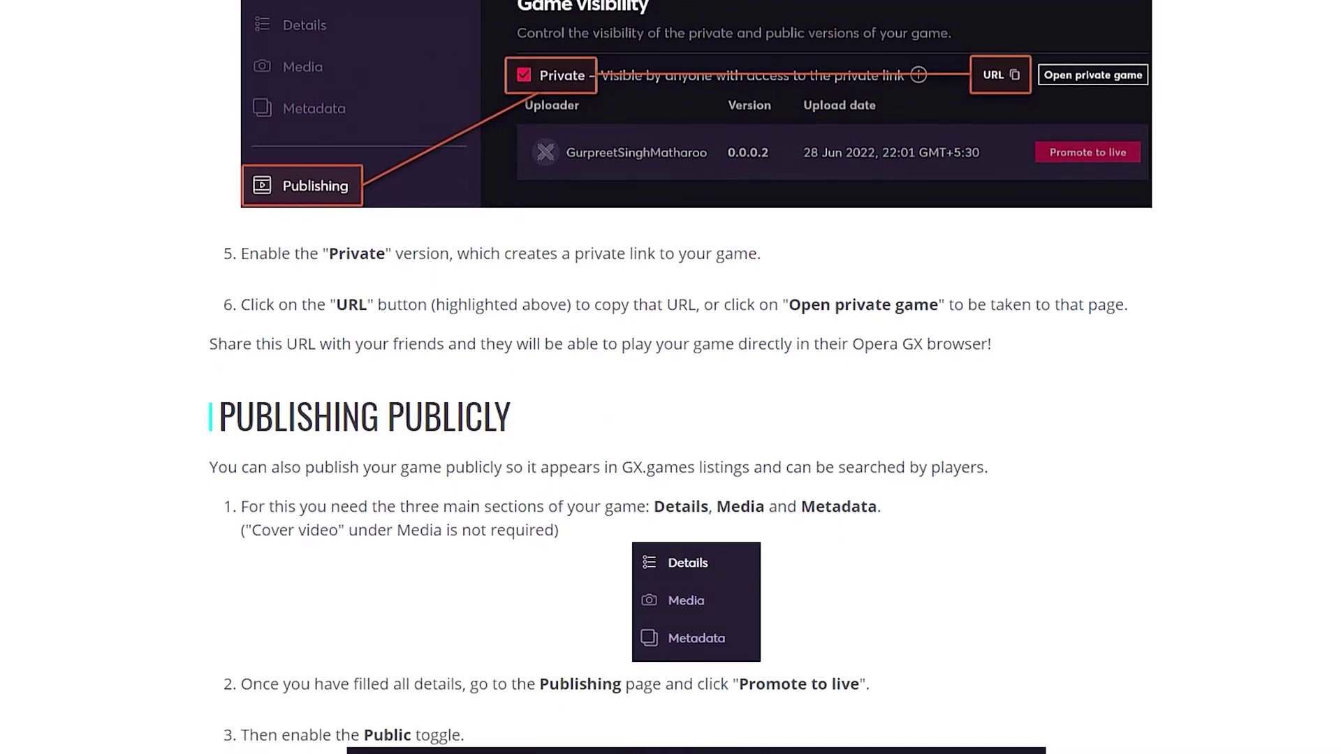
{"action": "scroll", "coordinate": [671, 377], "scroll_direction": "down", "scroll_amount": 2}
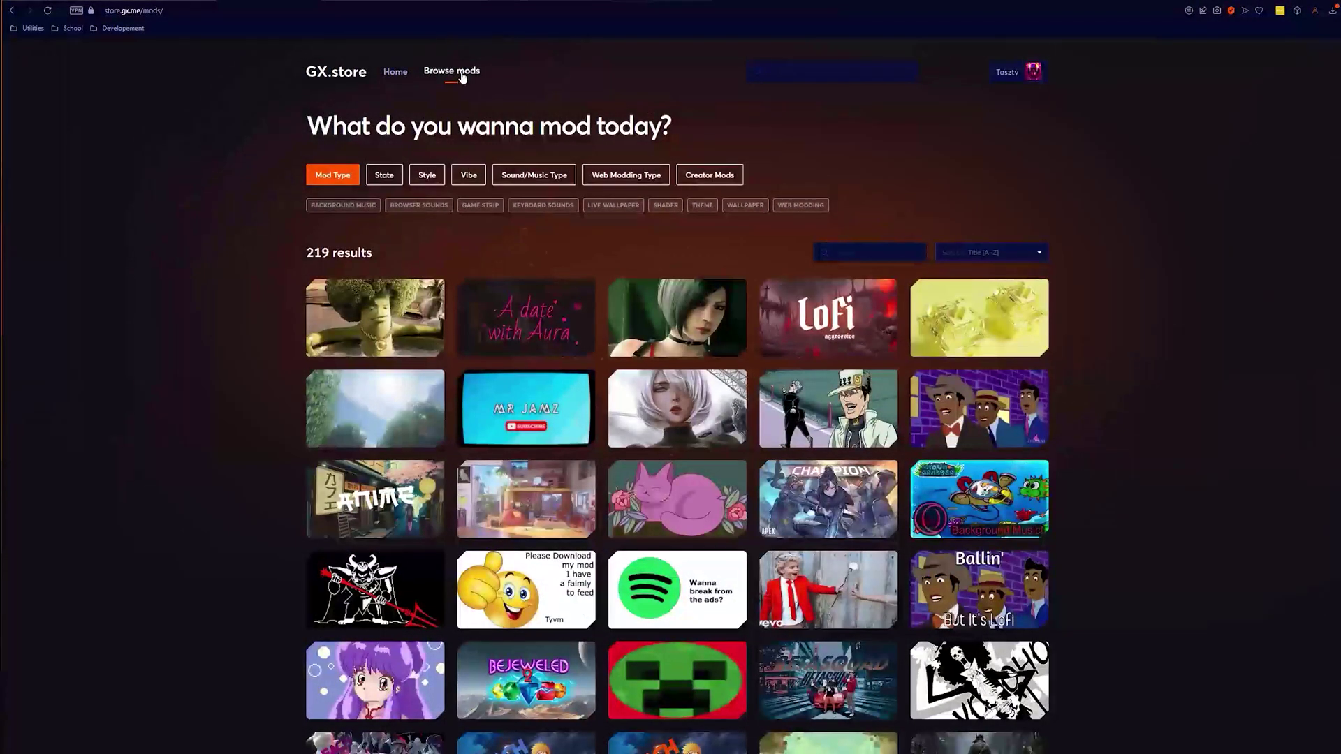